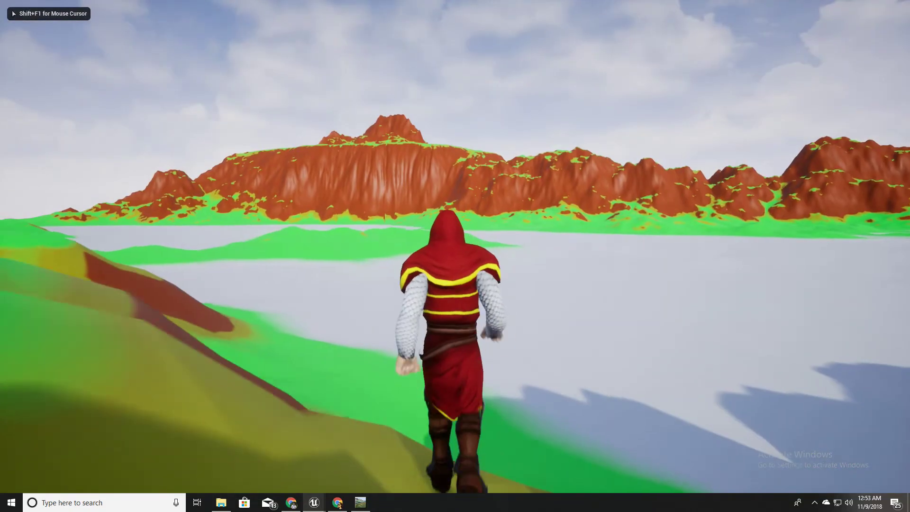
- Examine the color-layered landscape in the running game, then exit to the editor and look over the terrain there
key("d")
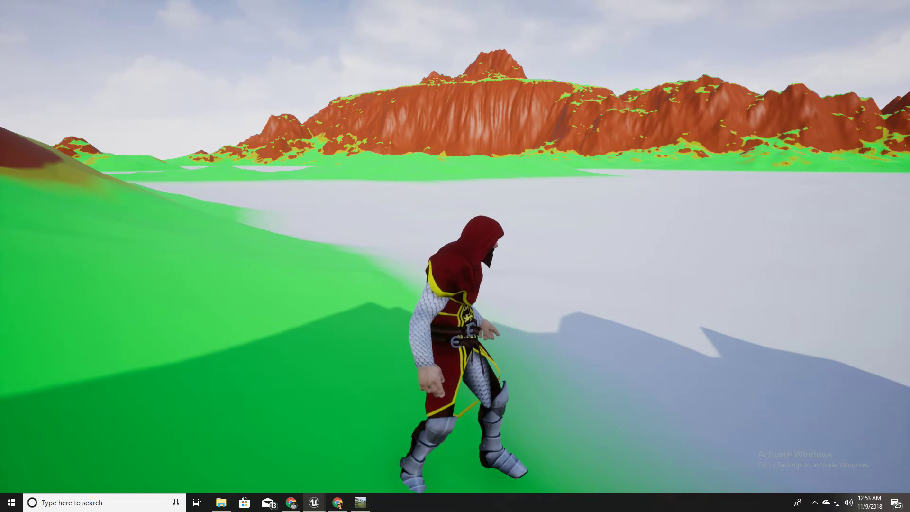
key("Escape")
key("w")
mouse_move(497, 331)
right_mouse_down()
mouse_move(550, 323)
mouse_move(569, 306)
mouse_move(611, 306)
mouse_move(497, 331)
right_mouse_up()
key("w")
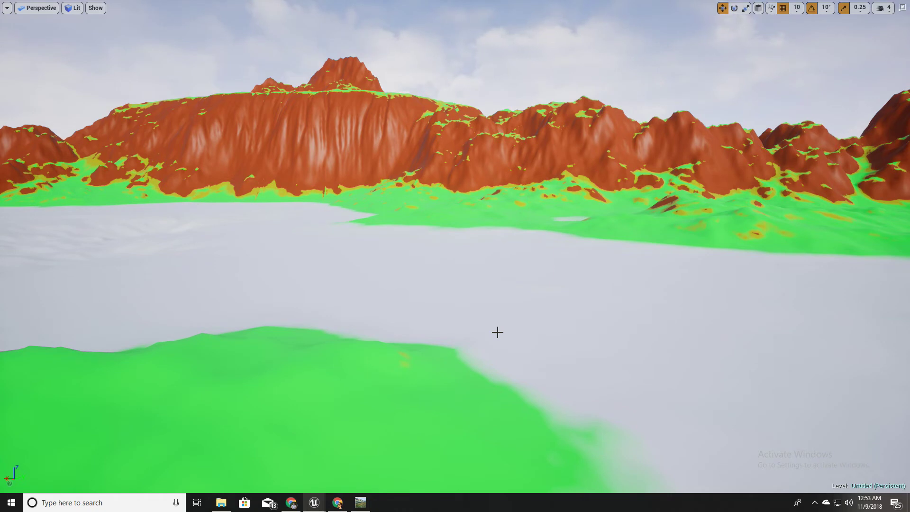
key("F11")
key("F11")
mouse_move(492, 332)
right_mouse_down()
mouse_move(421, 318)
mouse_move(507, 322)
mouse_move(492, 332)
right_mouse_up()
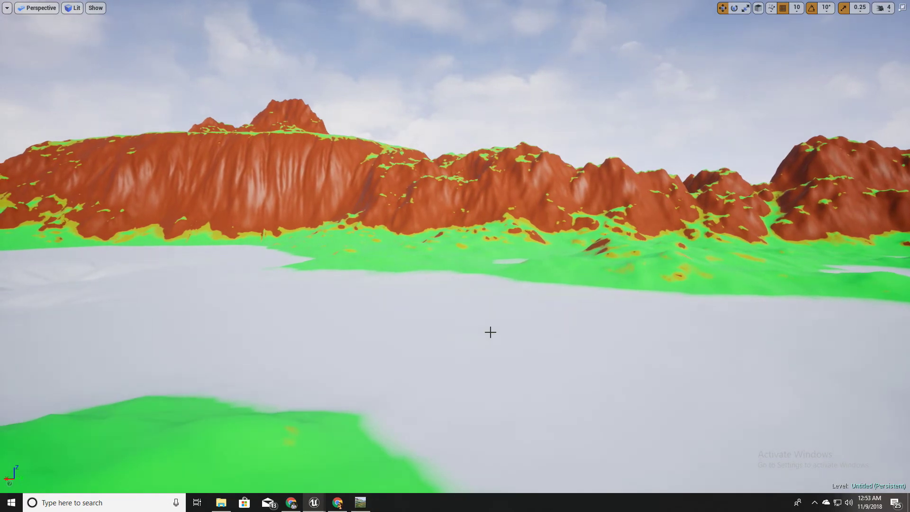
right_click_drag(490, 332, 491, 332)
key("F11")
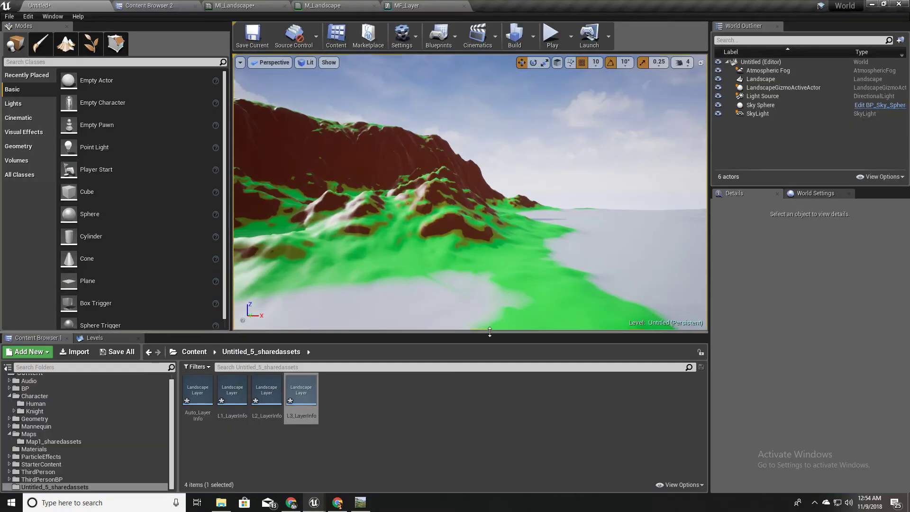
- Switch to World Machine and examine the finished terrain's plateau, cliffs and mountains in the 3D view
left_click(359, 501)
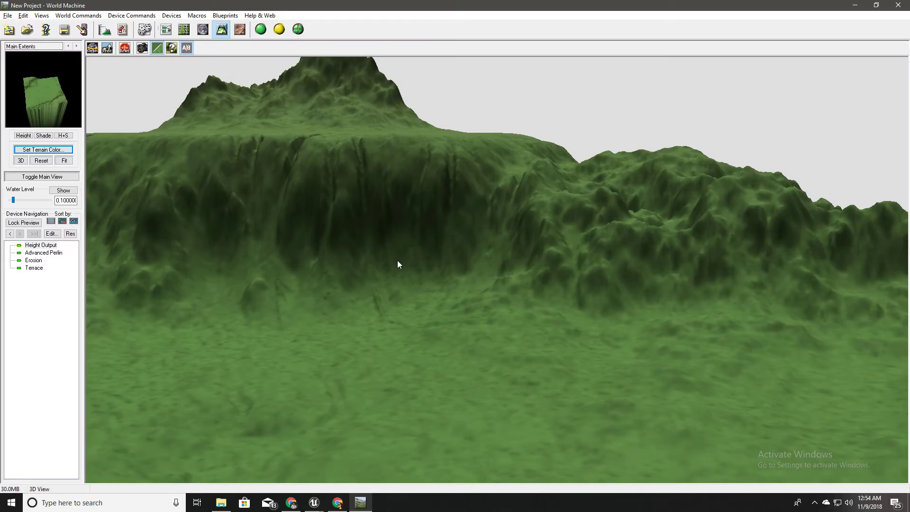
left_click_drag(397, 261, 426, 270)
scroll(427, 273, "down", 5)
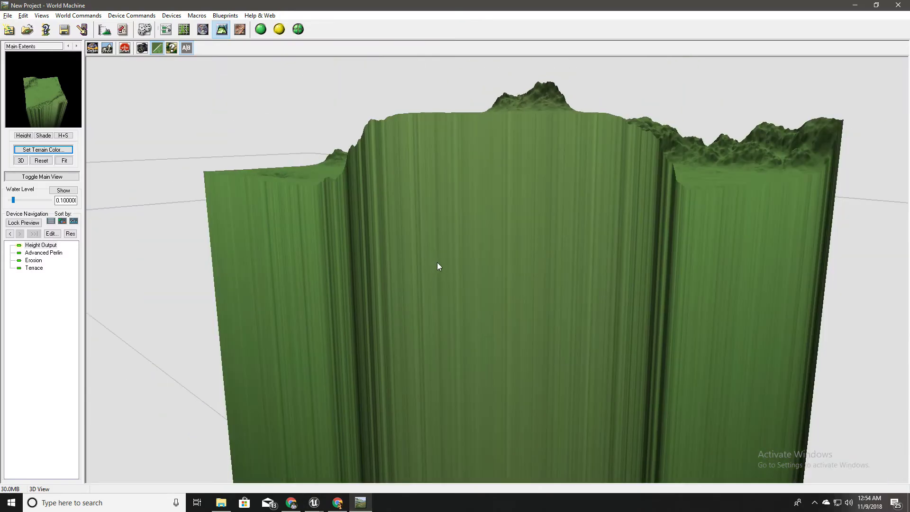
left_click_drag(453, 184, 490, 171)
scroll(488, 166, "up", 10)
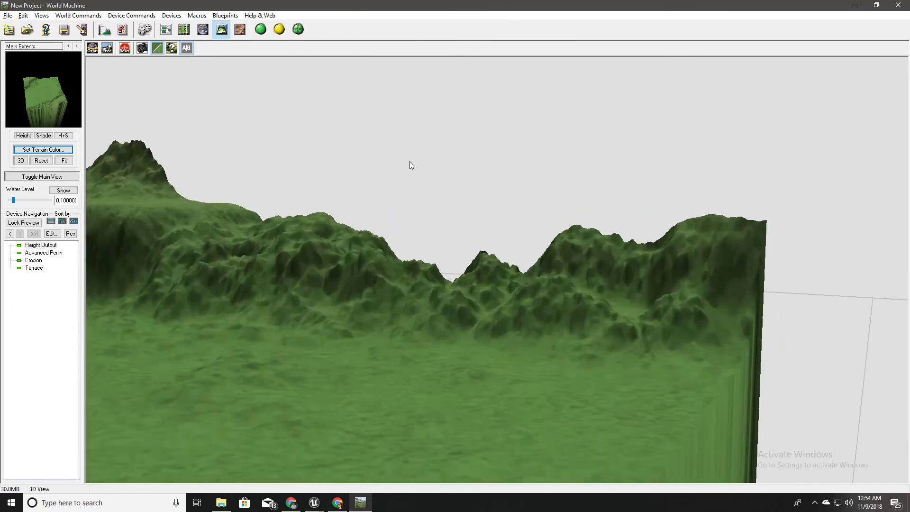
scroll(384, 231, "down", 1)
scroll(441, 284, "down", 1)
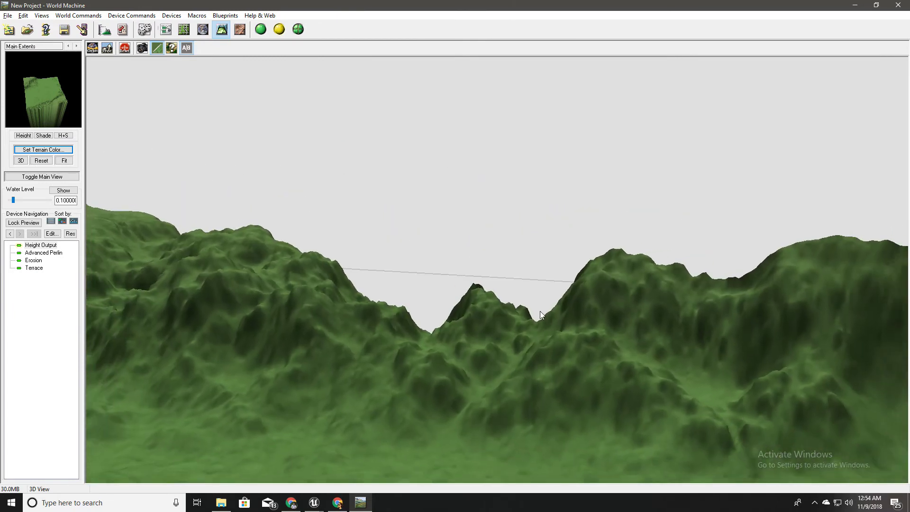
left_click_drag(539, 310, 424, 319)
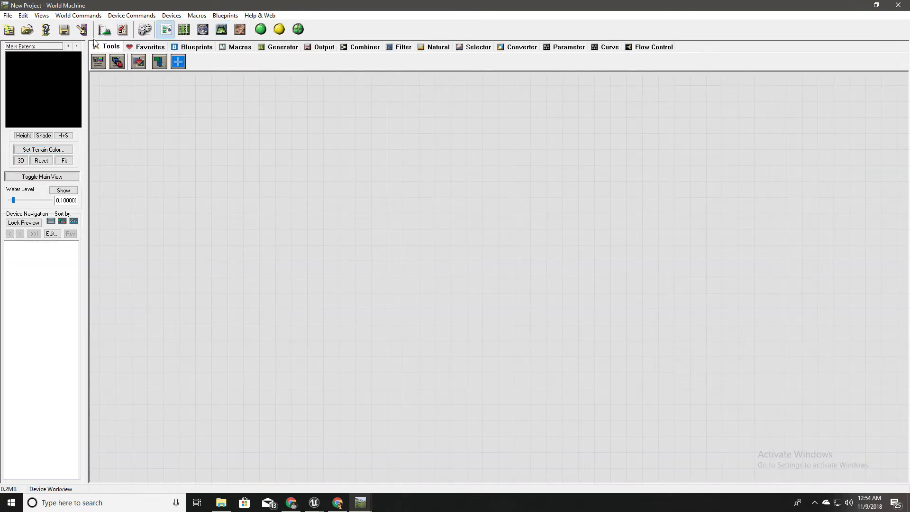
- Open the Project Settings of the new, empty World Machine project
left_click(122, 31)
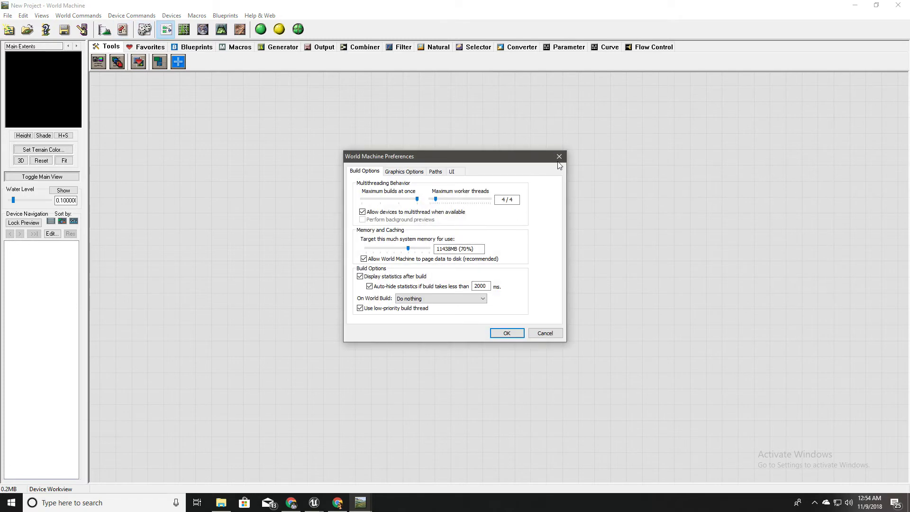
left_click(559, 157)
left_click(104, 30)
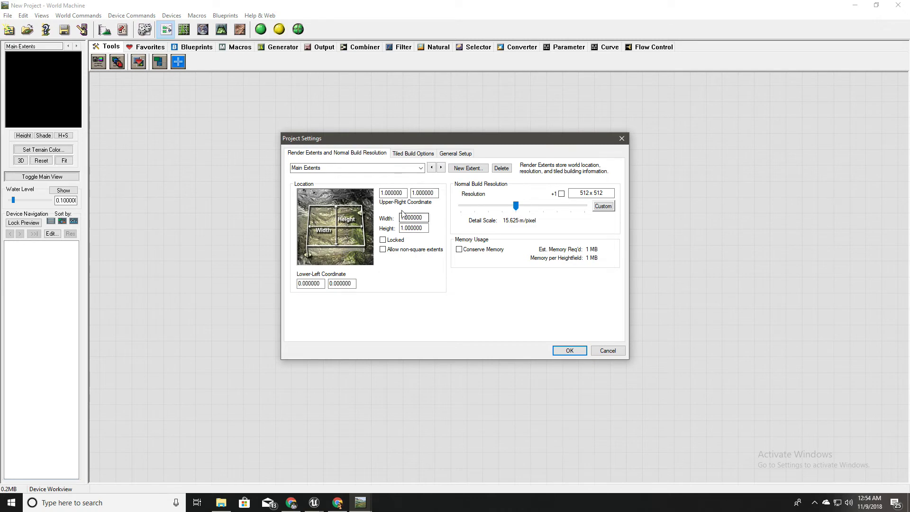
- Switch to Unreal Editor and create a new level from the default template without saving the current one
key("alt+Tab")
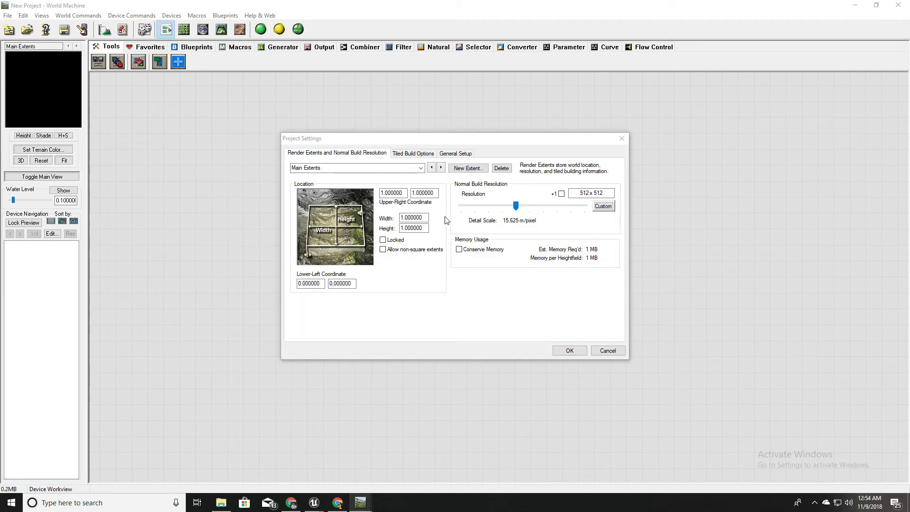
key("alt+Tab")
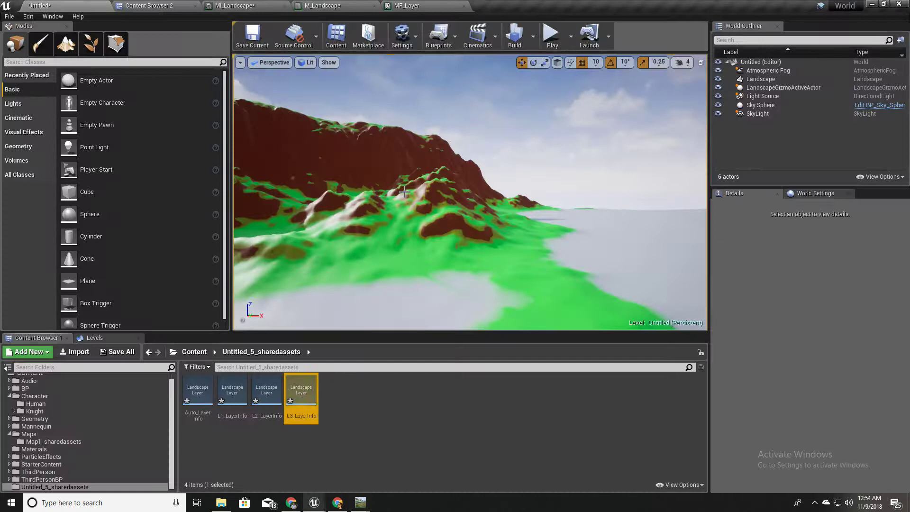
right_click_drag(426, 251, 348, 238)
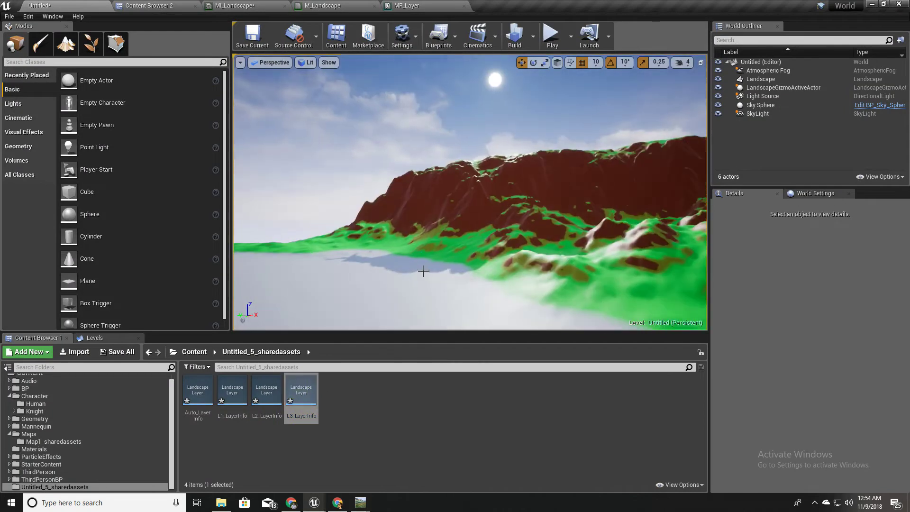
key("ctrl+n")
left_click(391, 232)
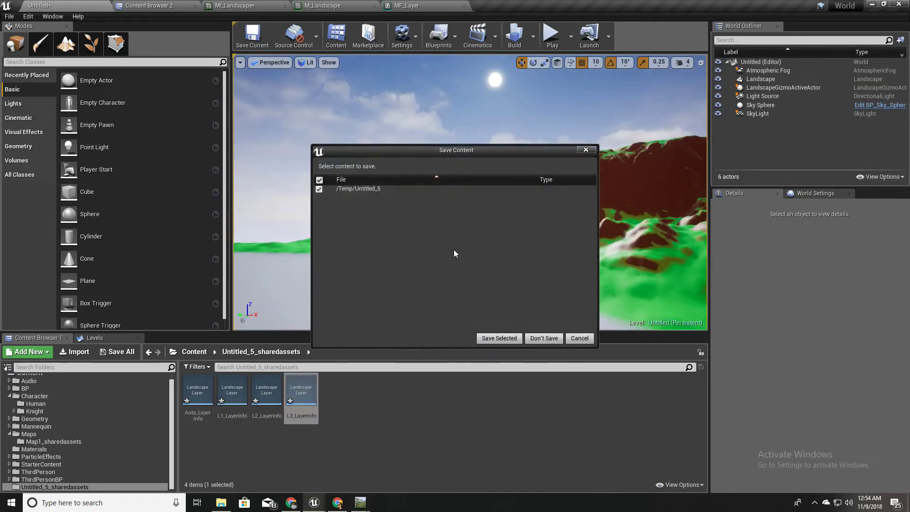
left_click(559, 339)
- Delete the floor, the player start and the sphere reflection capture from the new level
left_click(448, 238)
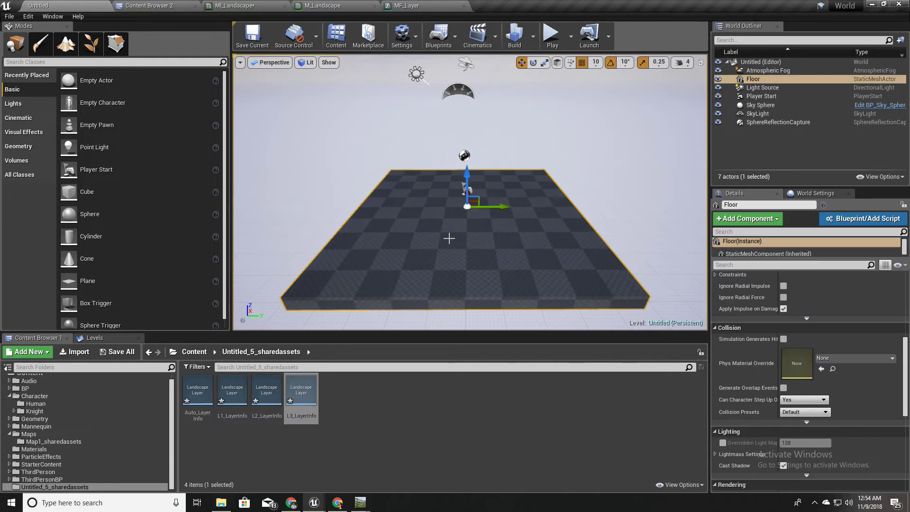
key("Delete")
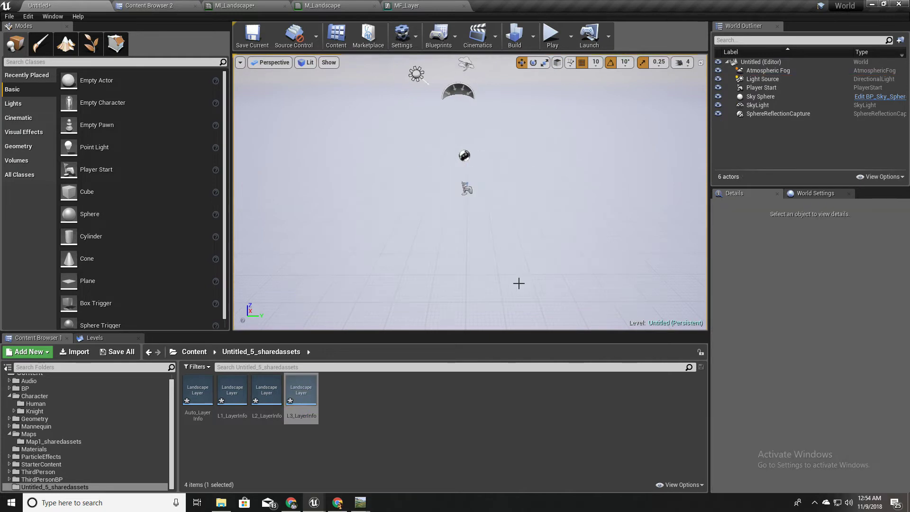
right_click_drag(464, 239, 471, 236)
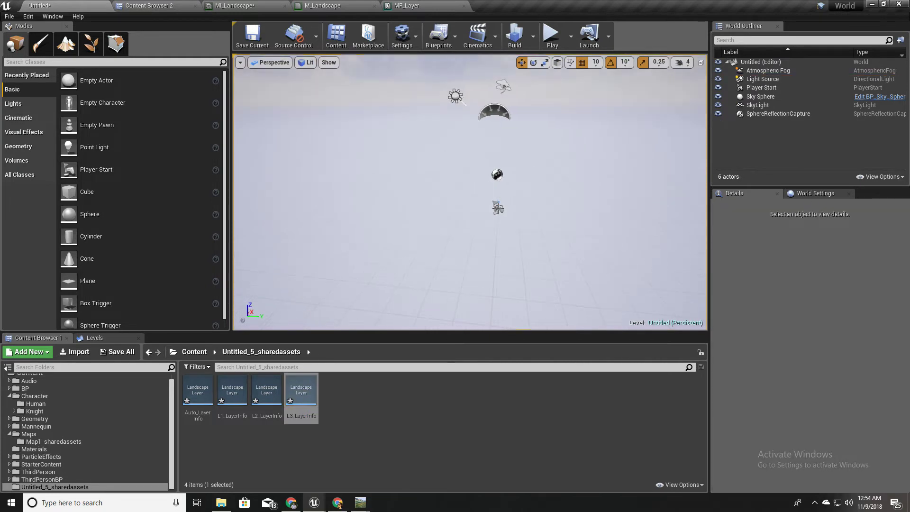
left_click(497, 207)
key("Delete")
left_click(497, 175)
key("Delete")
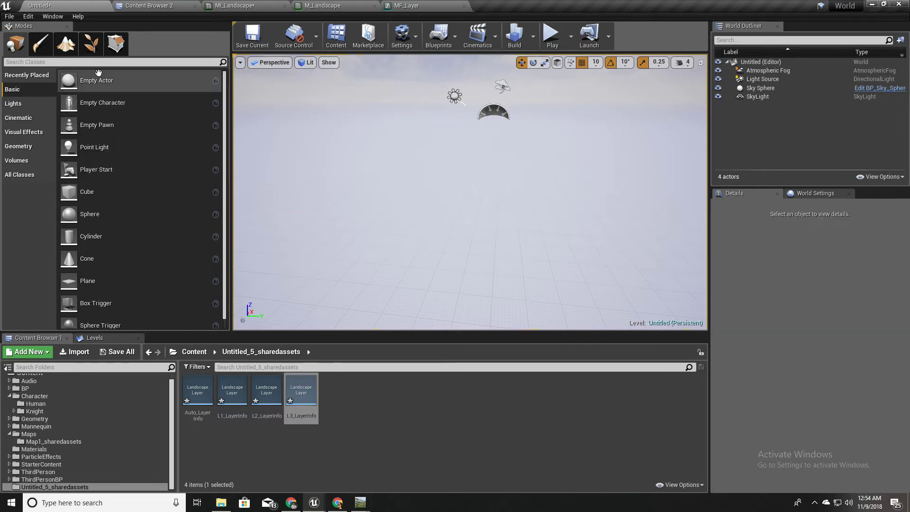
- Open the landscape creation settings and review the section size options for the heightmap import
left_click(66, 43)
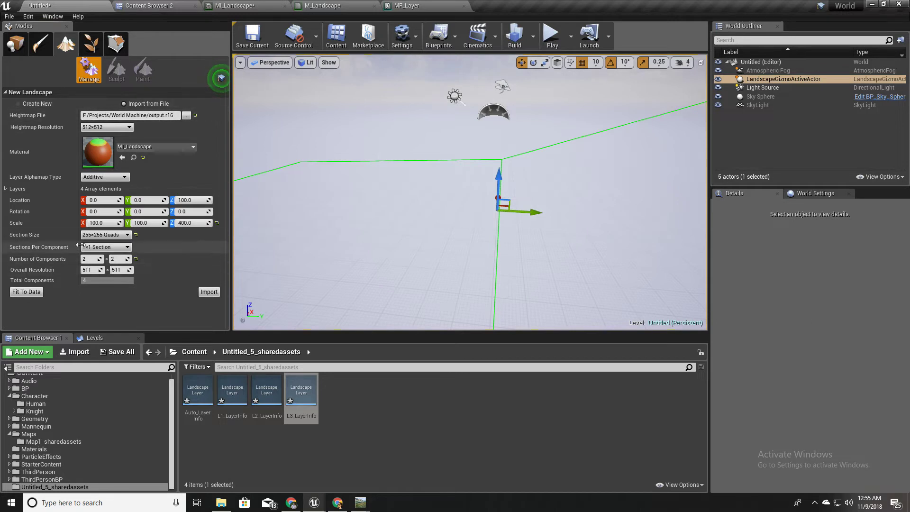
left_click(110, 238)
left_click(117, 237)
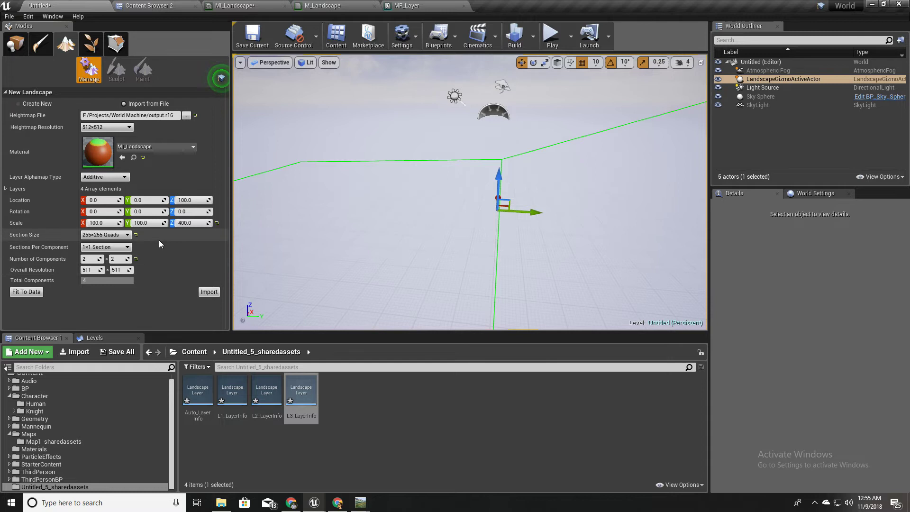
- Switch back to World Machine and set the project's dimensionality to kilometers in the general setup
key("alt+Tab")
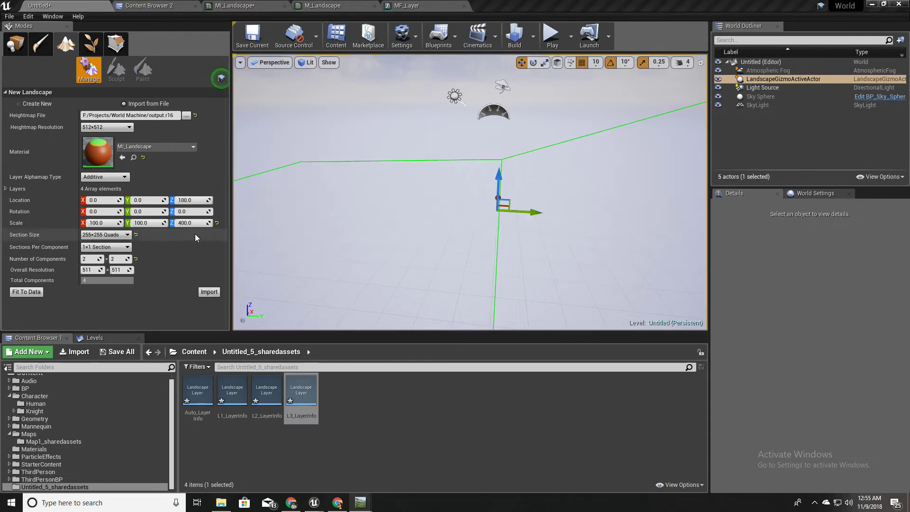
key("alt+Tab")
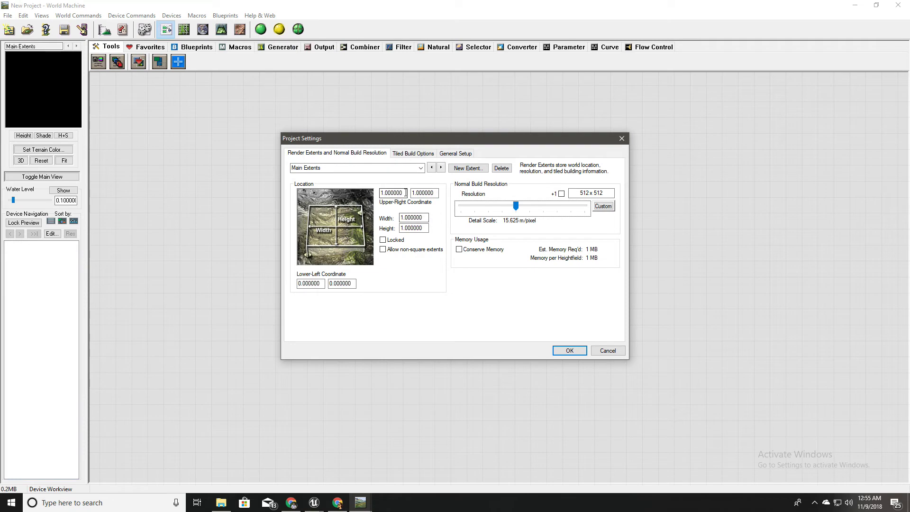
left_click_drag(428, 220, 376, 223)
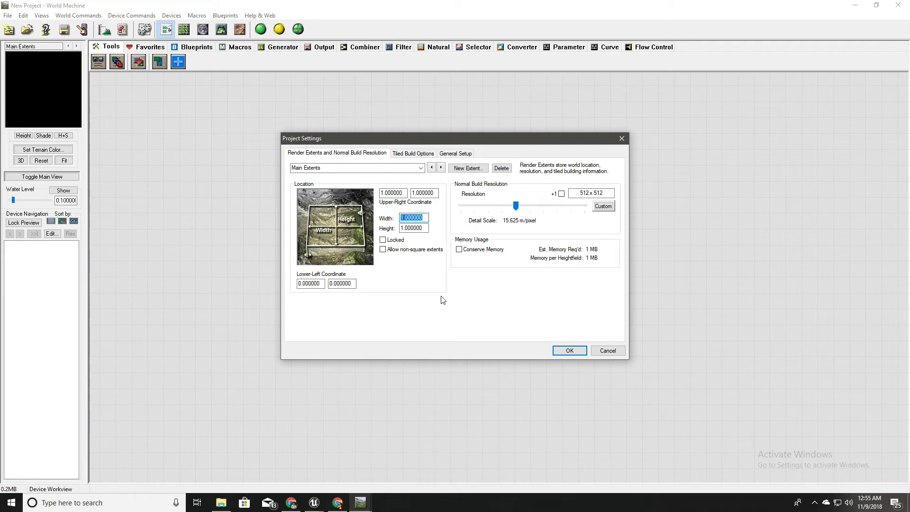
left_click(455, 151)
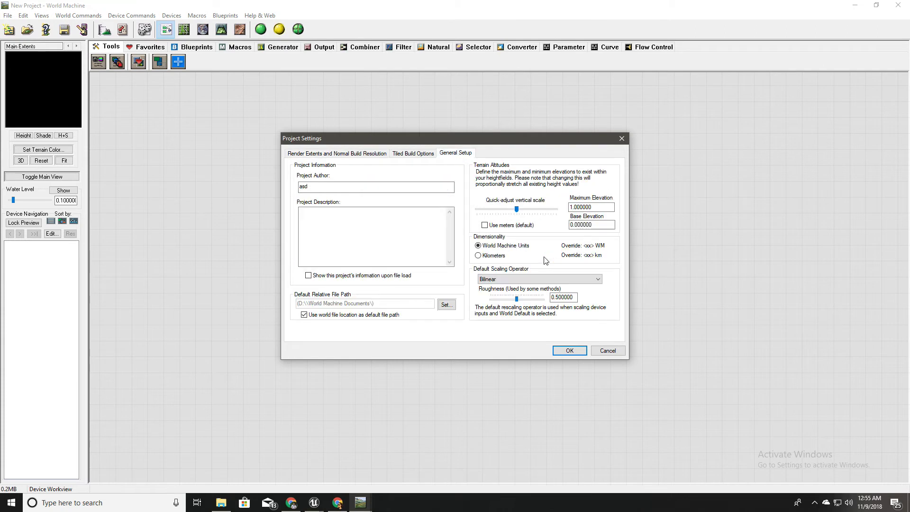
left_click(497, 259)
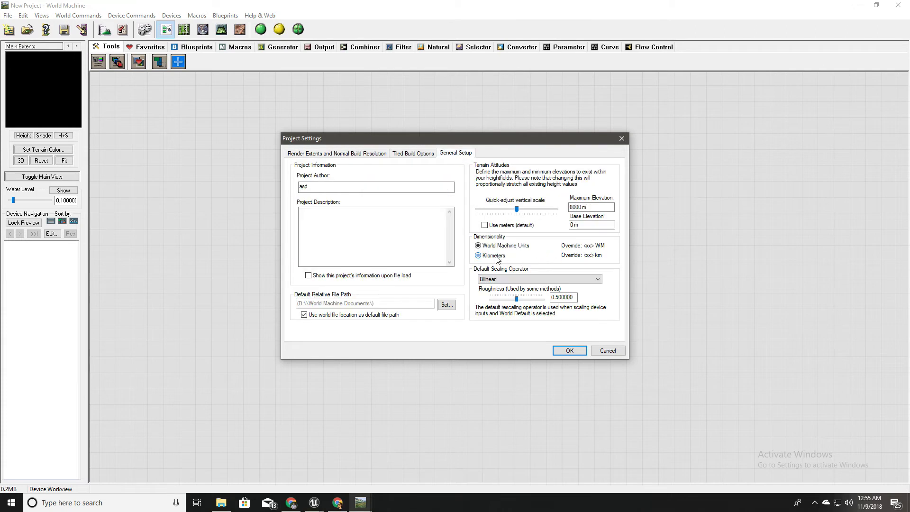
left_click(594, 207)
left_click_drag(594, 207, 518, 210)
left_click(518, 210)
left_click(311, 155)
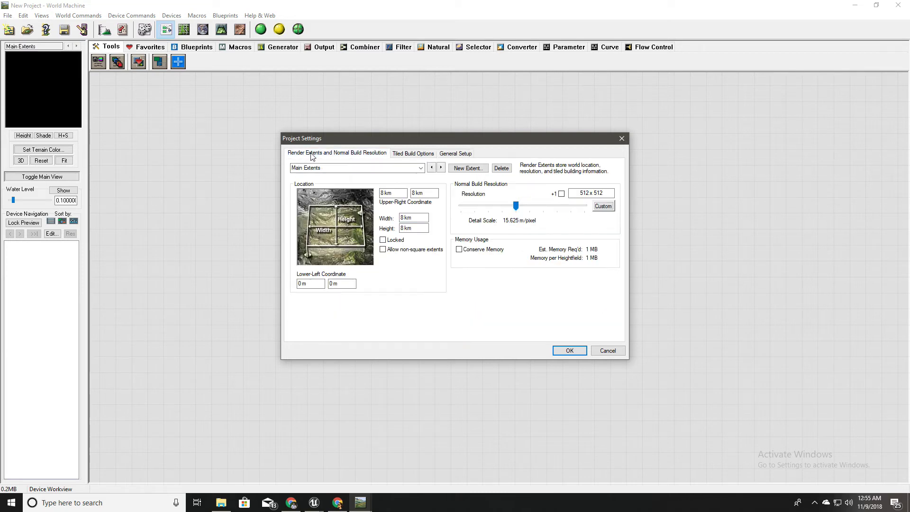
- Set the width of the Main Extents to 512 and apply the project settings
left_click(418, 218)
type("512")
key("Tab")
left_click(562, 351)
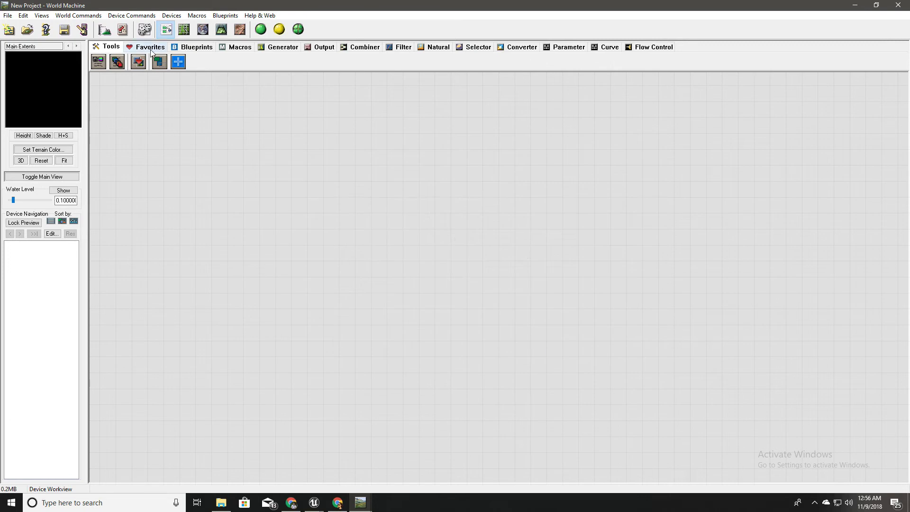
- Add an Advanced Perlin generator to the empty device workview
left_click(282, 47)
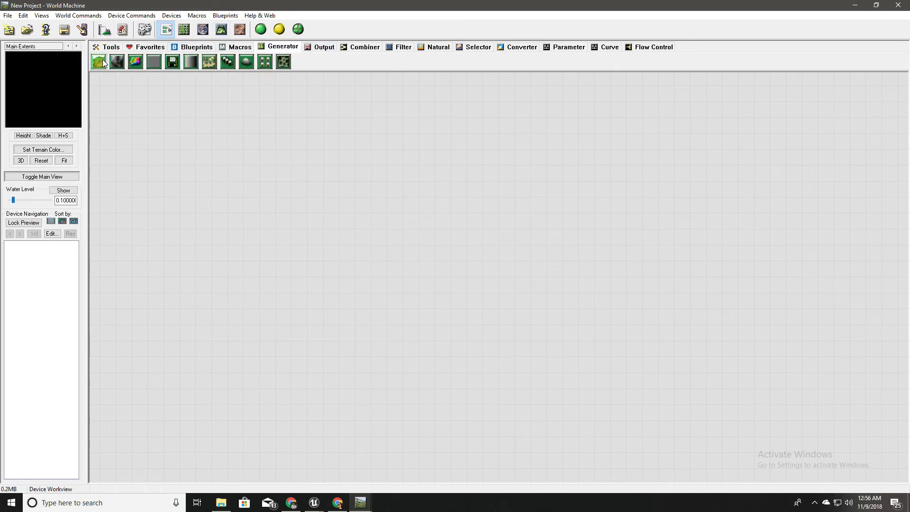
left_click(102, 59)
left_click(259, 199)
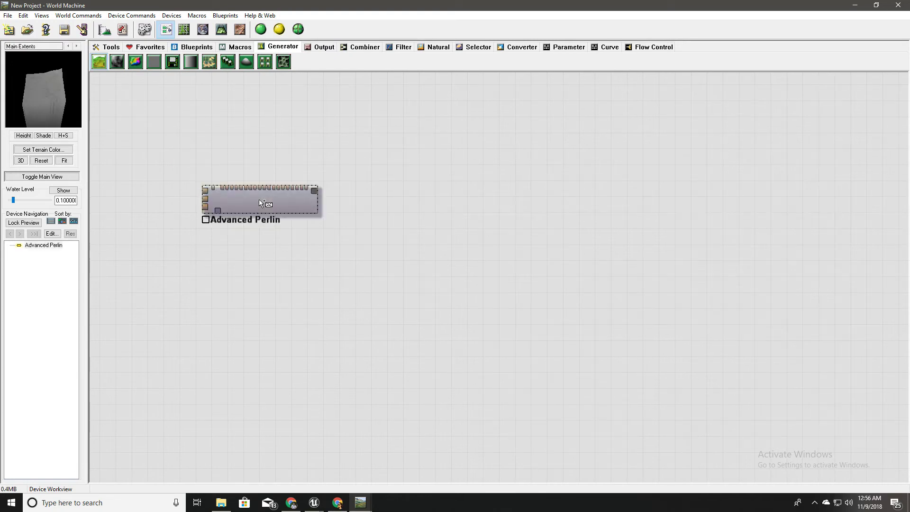
left_click(153, 61)
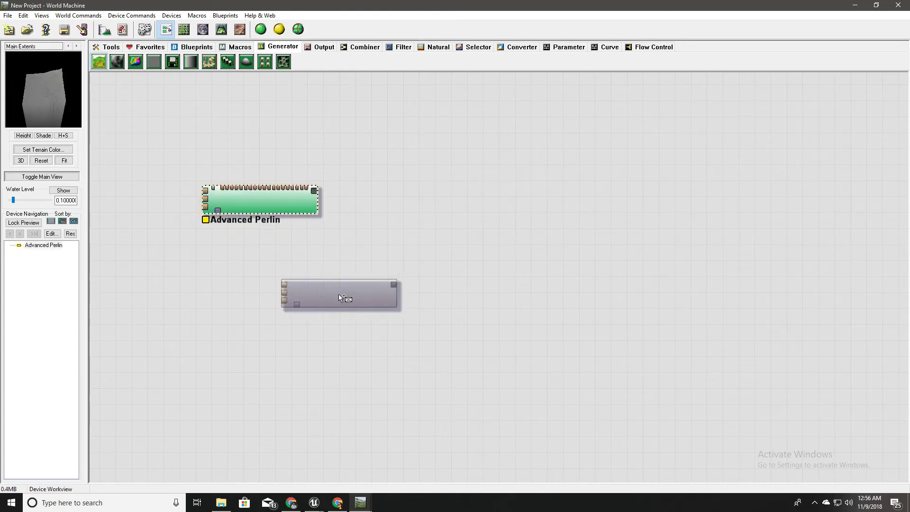
key("Escape")
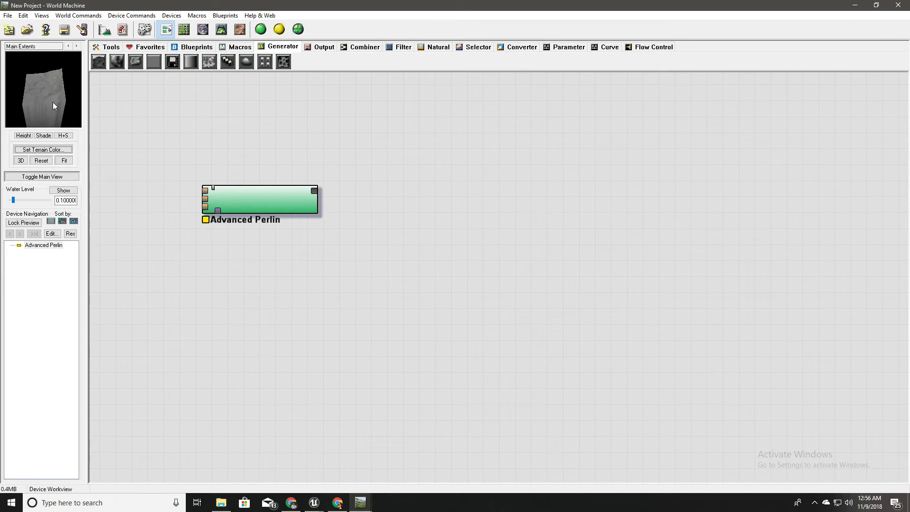
- Examine the Advanced Perlin terrain up close in the 3D view
left_click(221, 30)
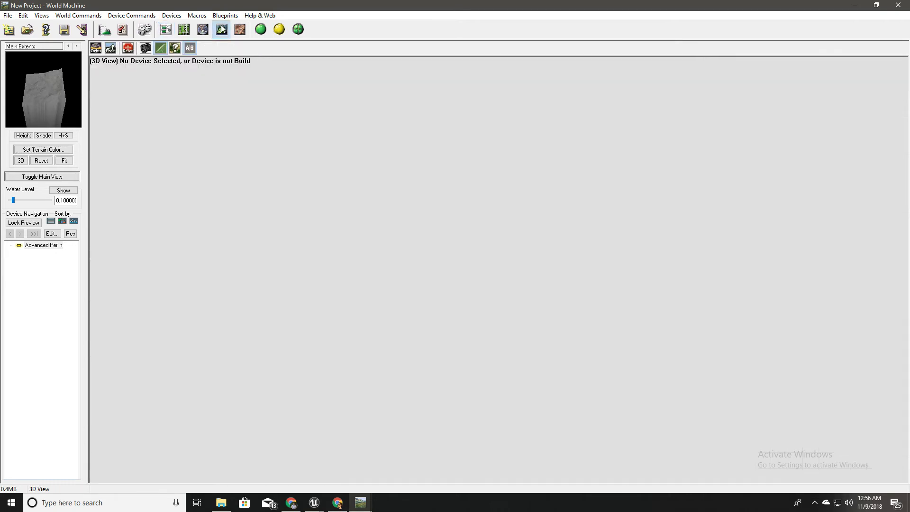
scroll(493, 297, "up", 6)
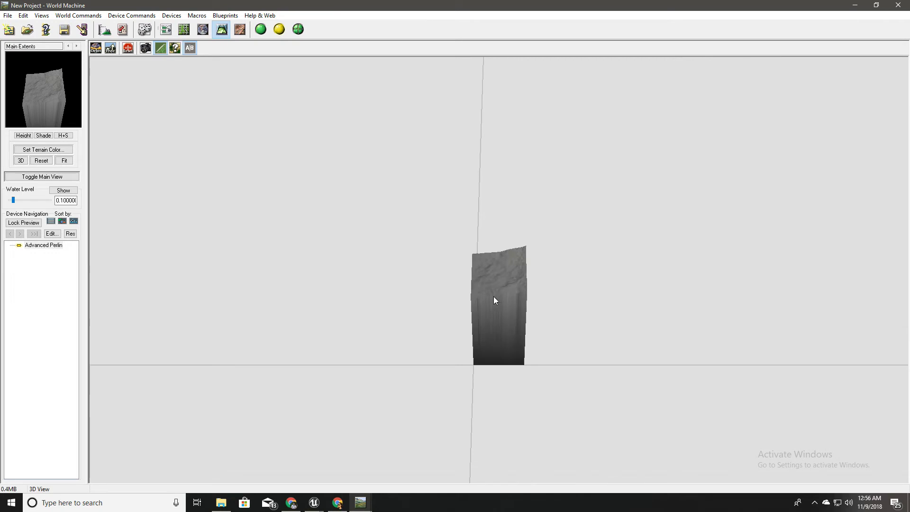
left_click_drag(493, 297, 504, 257)
scroll(524, 292, "up", 5)
scroll(561, 246, "up", 3)
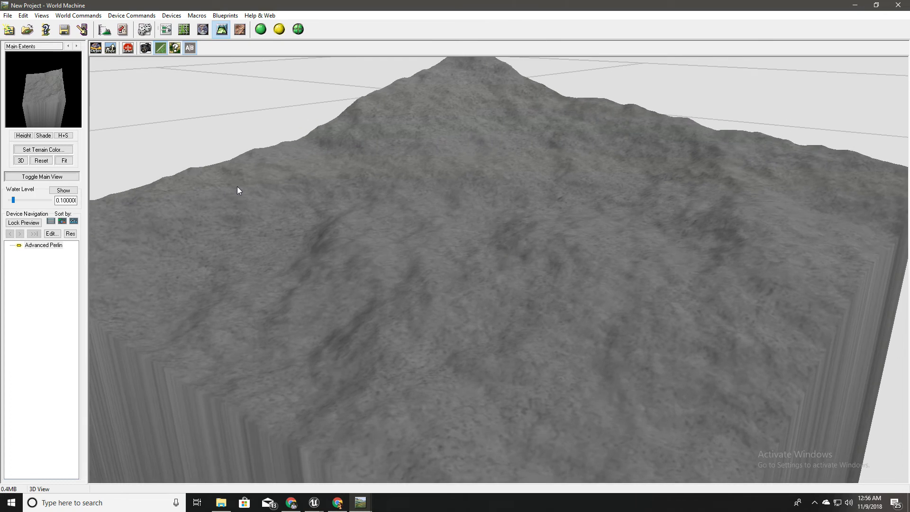
- Set the Advanced Perlin generator's feature scale to about 7.34 km in the device workview
left_click(166, 31)
double_click(259, 203)
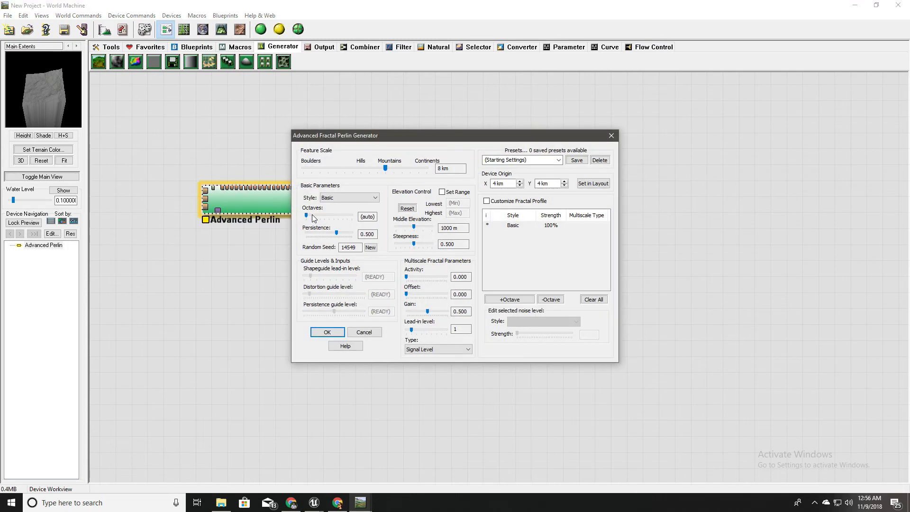
left_click_drag(385, 169, 385, 169)
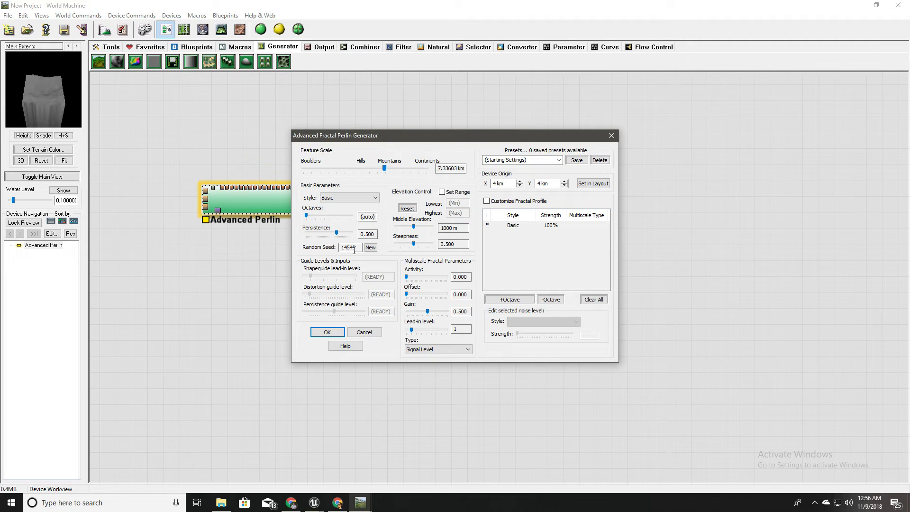
- Generate new random seeds for the Advanced Perlin terrain until reaching 52299, and accept the generator settings
left_click(369, 247)
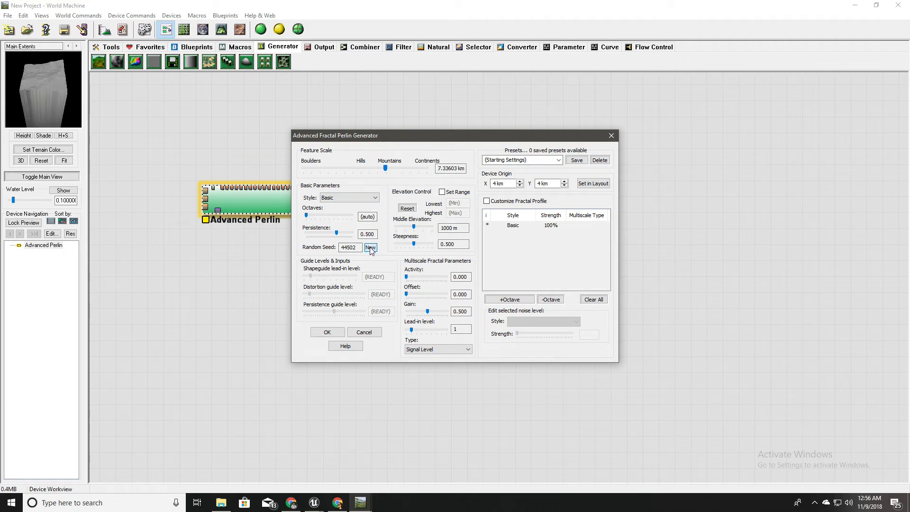
left_click(370, 247)
left_click(370, 247)
left_click(370, 247)
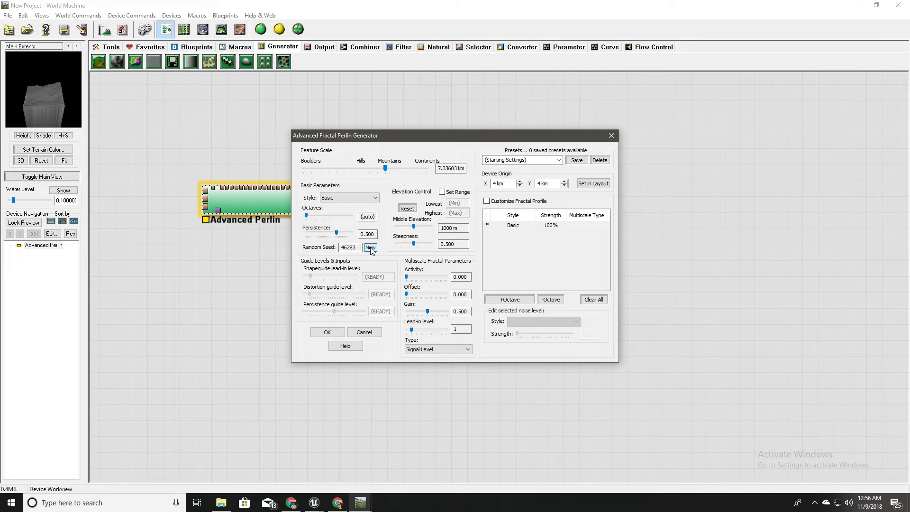
left_click(371, 248)
left_click(371, 248)
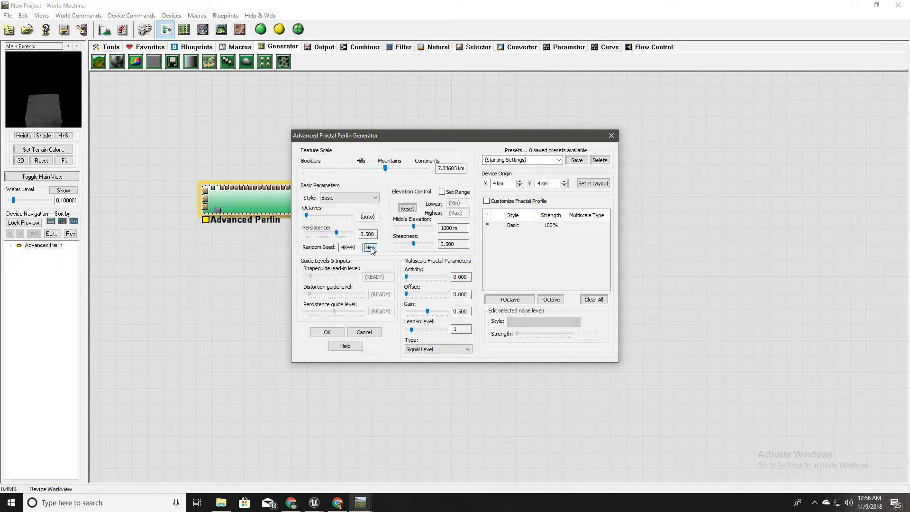
left_click(370, 248)
left_click(370, 247)
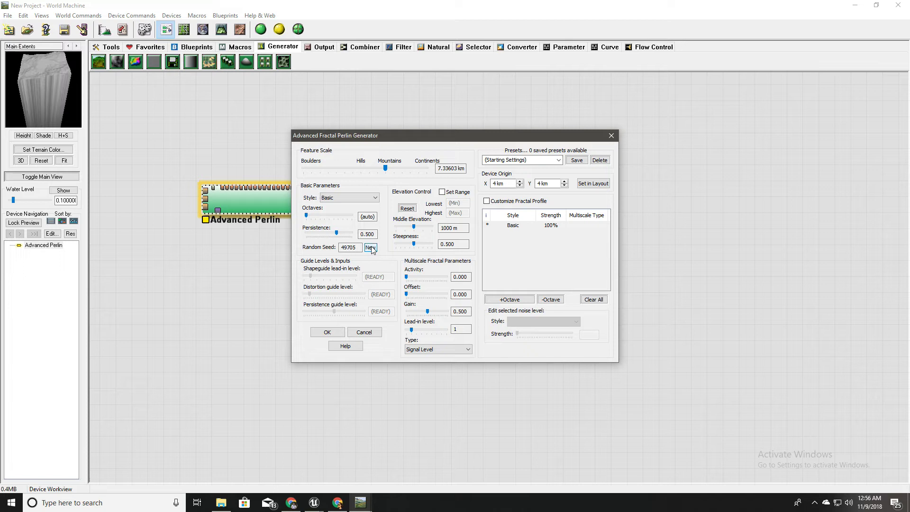
left_click(371, 247)
left_click(370, 248)
left_click(370, 247)
left_click(370, 248)
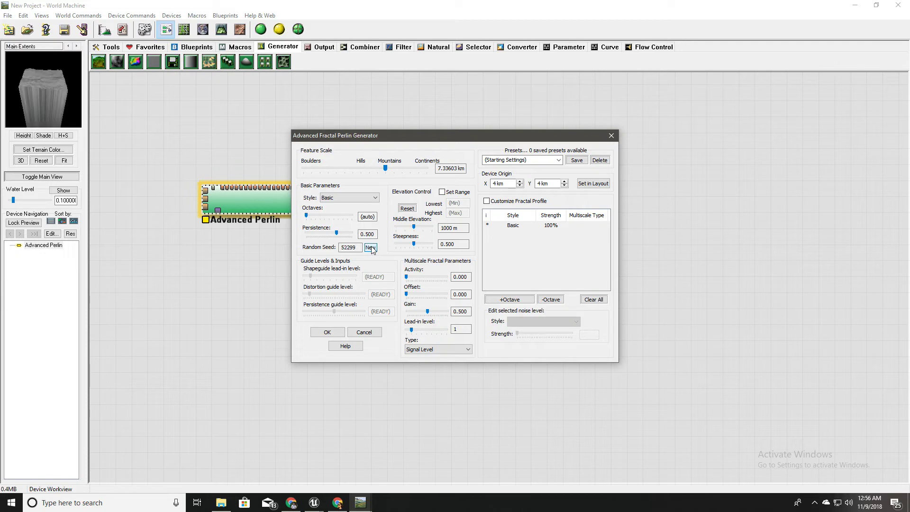
left_click(329, 333)
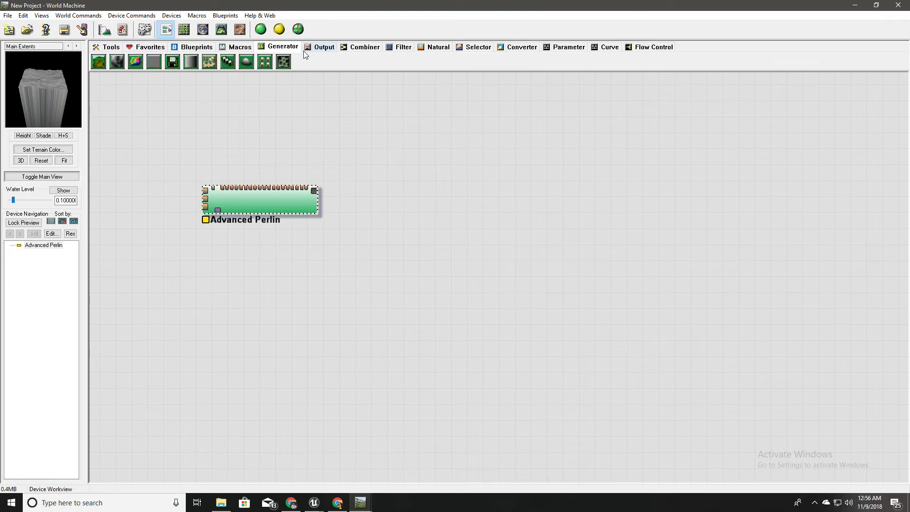
left_click(323, 49)
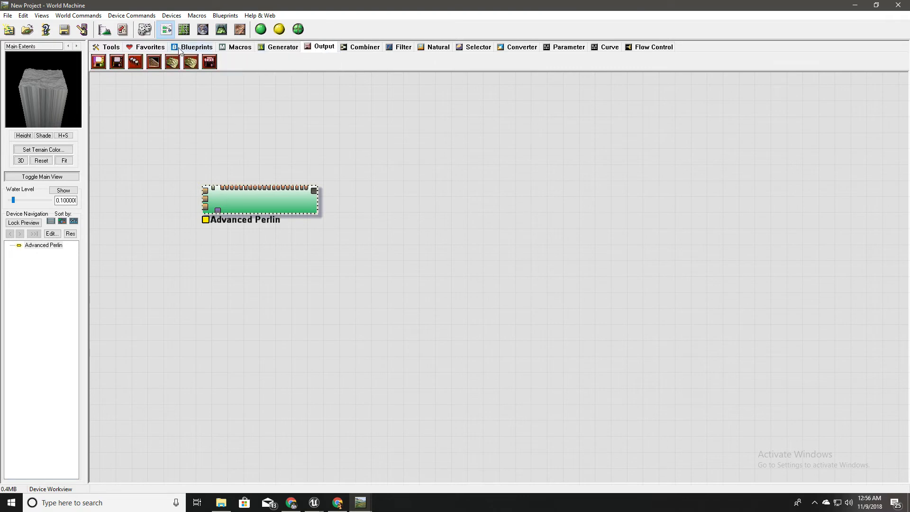
left_click(133, 16)
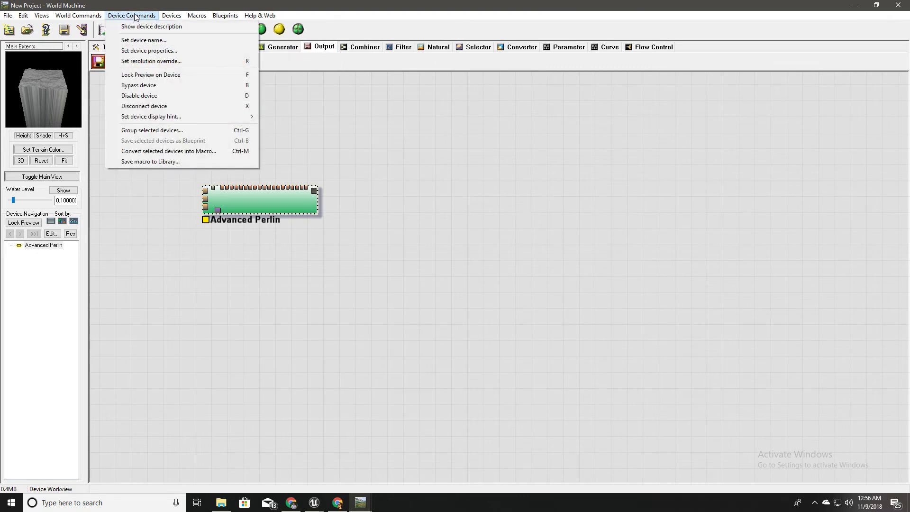
mouse_move(171, 15)
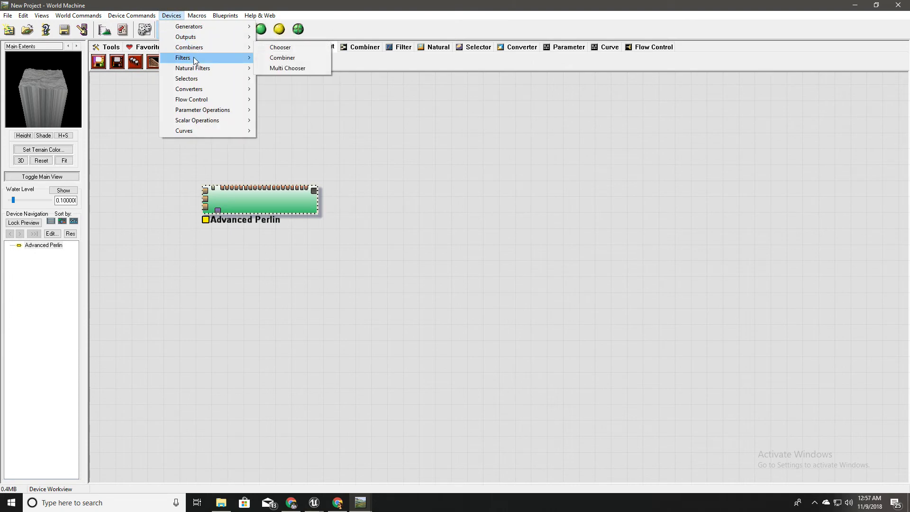
left_click(285, 81)
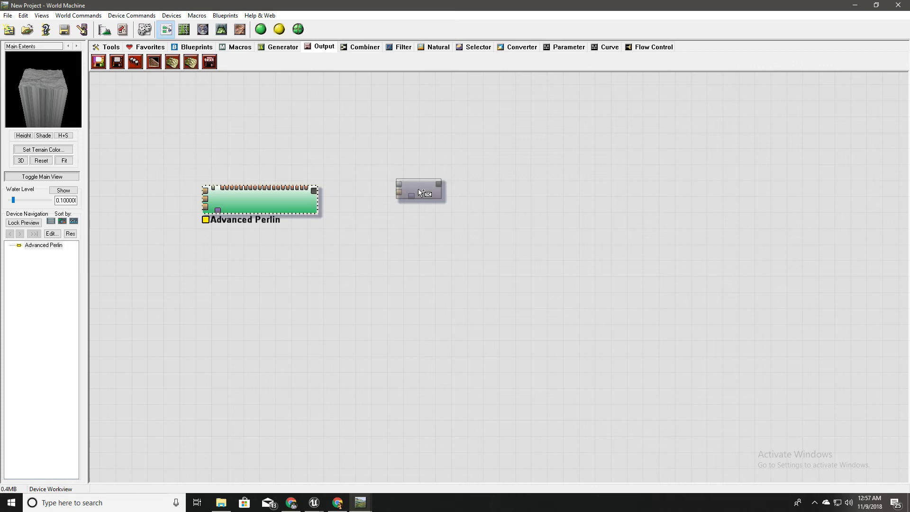
right_click(403, 182)
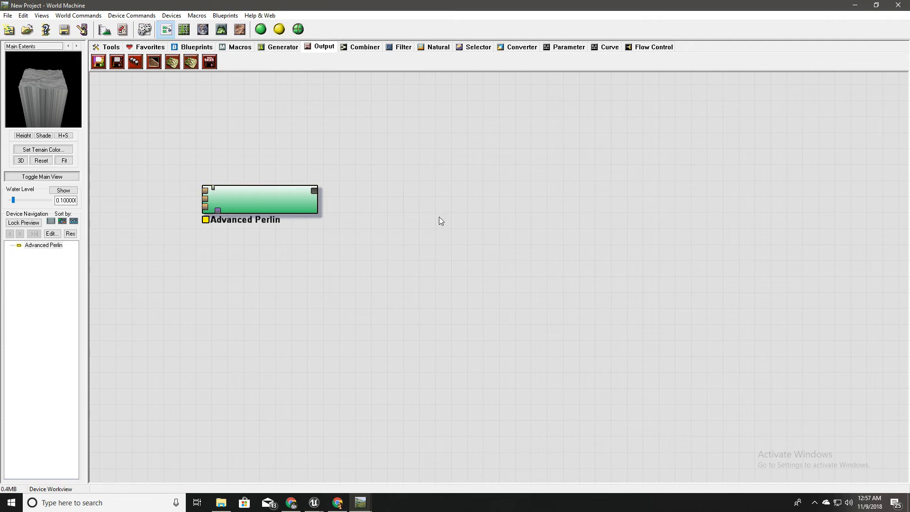
- Add a Terrace filter beside the Advanced Perlin device and connect the Perlin output to its primary input
left_click(171, 15)
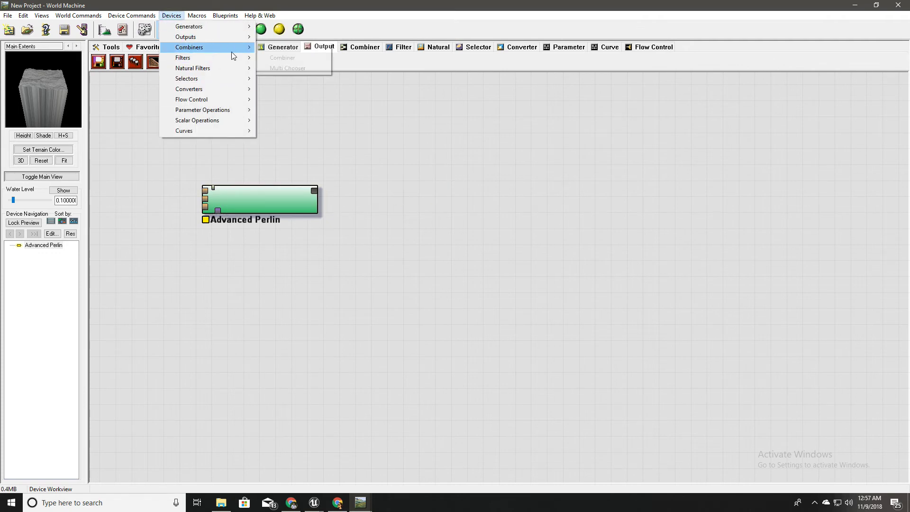
mouse_move(241, 37)
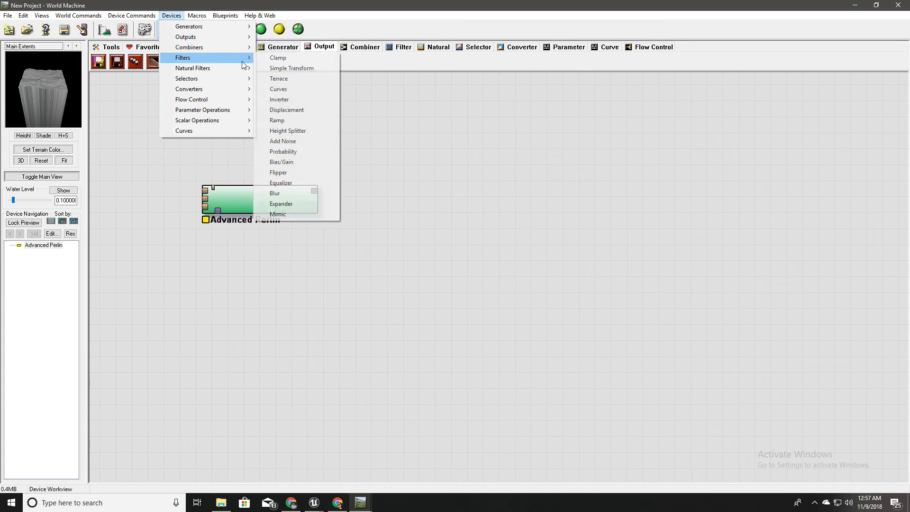
left_click(294, 84)
left_click(449, 197)
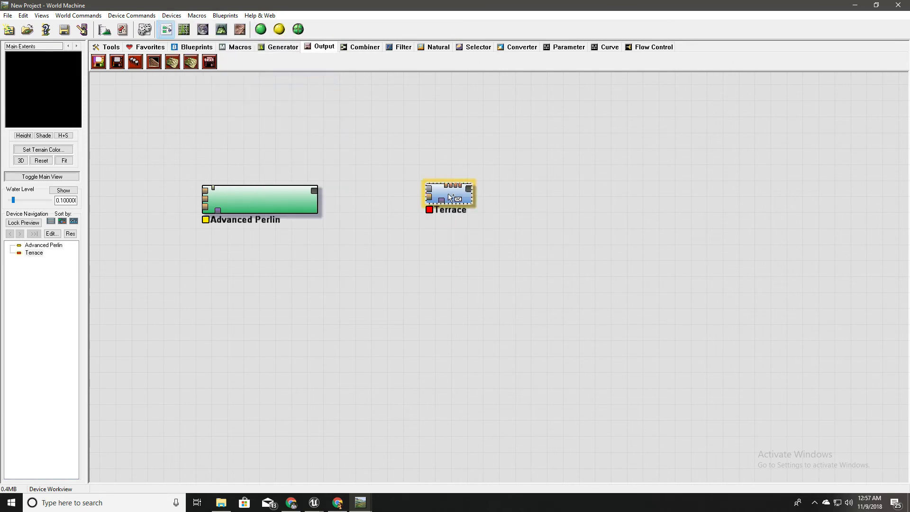
left_click_drag(316, 189, 430, 191)
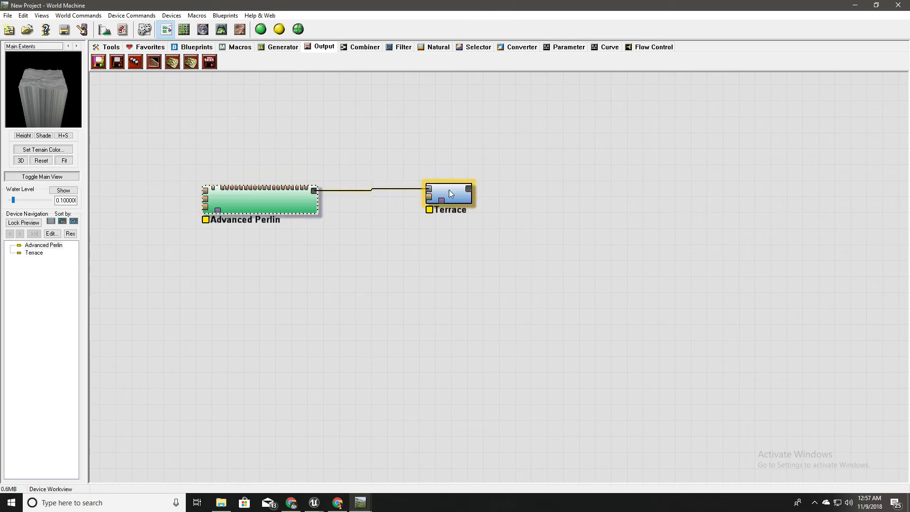
- Set the terrain display colortable to Woodlands & Mountains with the Terrace device selected
left_click(458, 197)
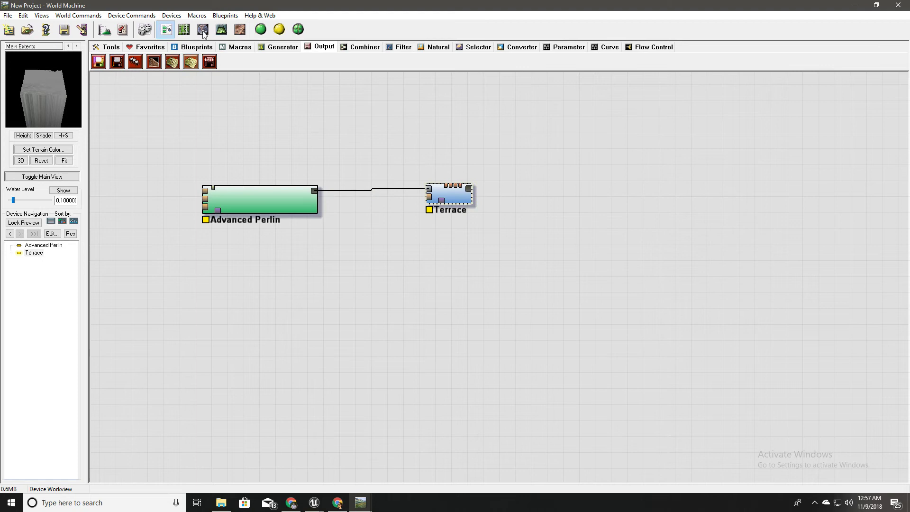
left_click(45, 150)
left_click(423, 229)
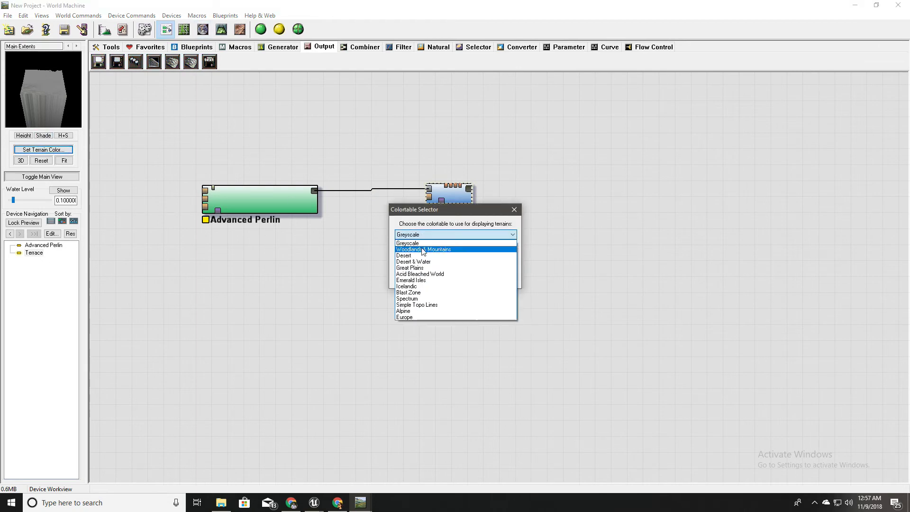
left_click(418, 252)
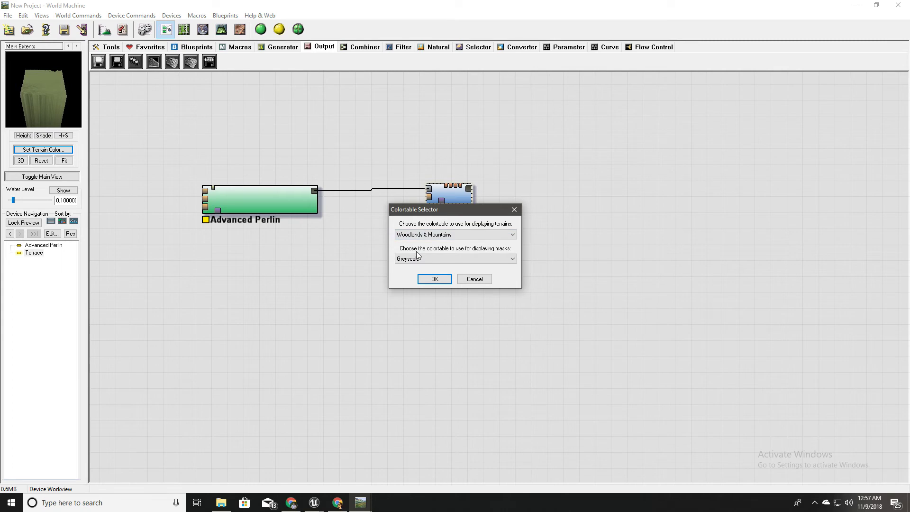
left_click(434, 279)
- Set the Terrace device's number of terraces to 11 and its terrace layering to 2
double_click(448, 193)
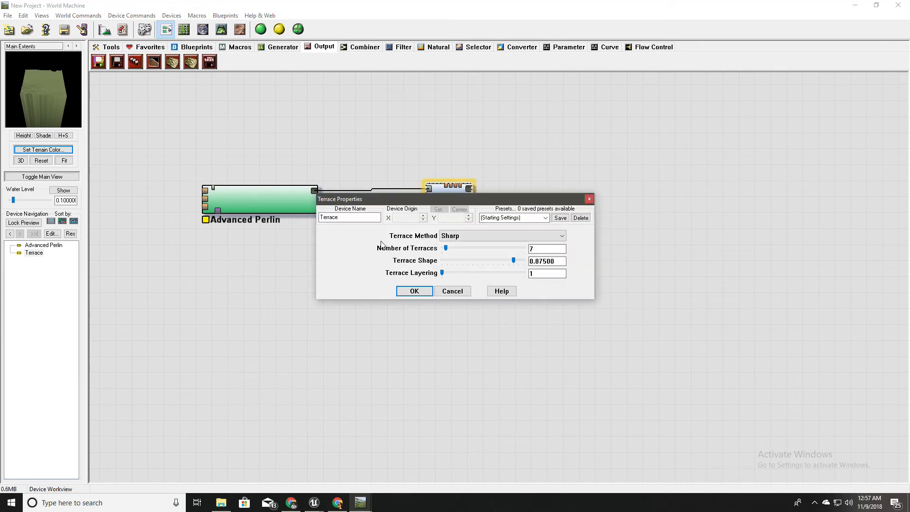
left_click_drag(446, 249, 450, 249)
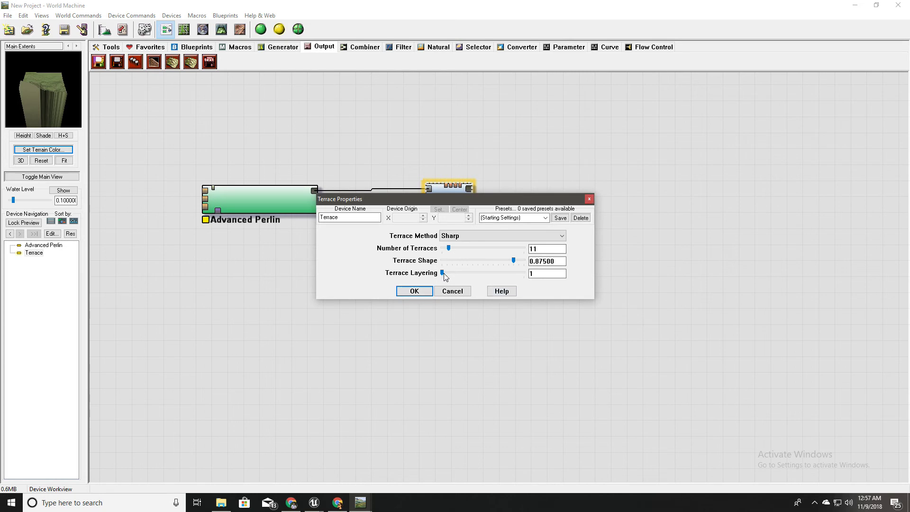
left_click_drag(448, 274, 454, 273)
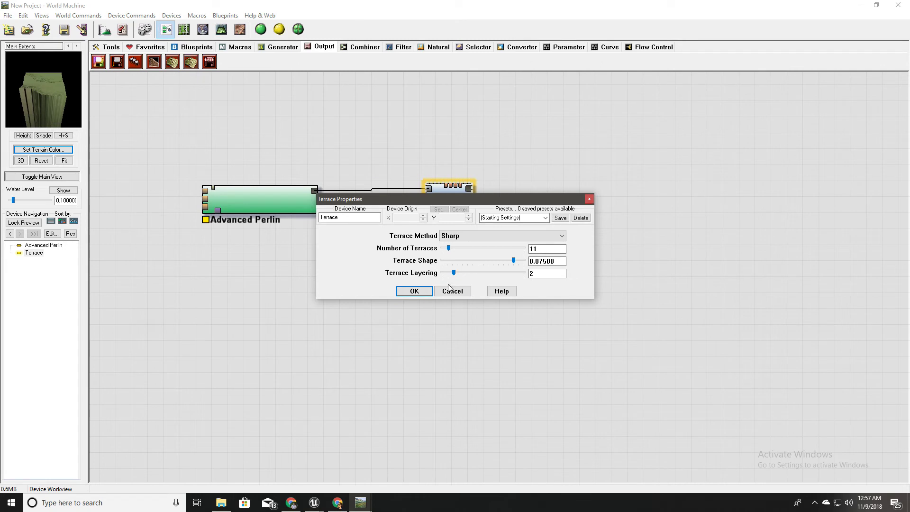
left_click(414, 292)
- Compare the terrain before and after terracing from several angles in 3D, and check its overview in the layout view
left_click(221, 29)
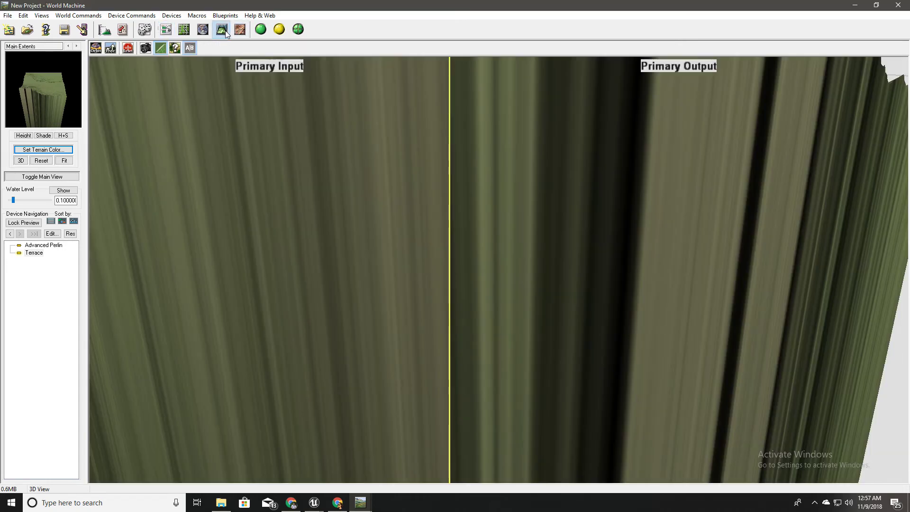
left_click_drag(452, 260, 126, 282)
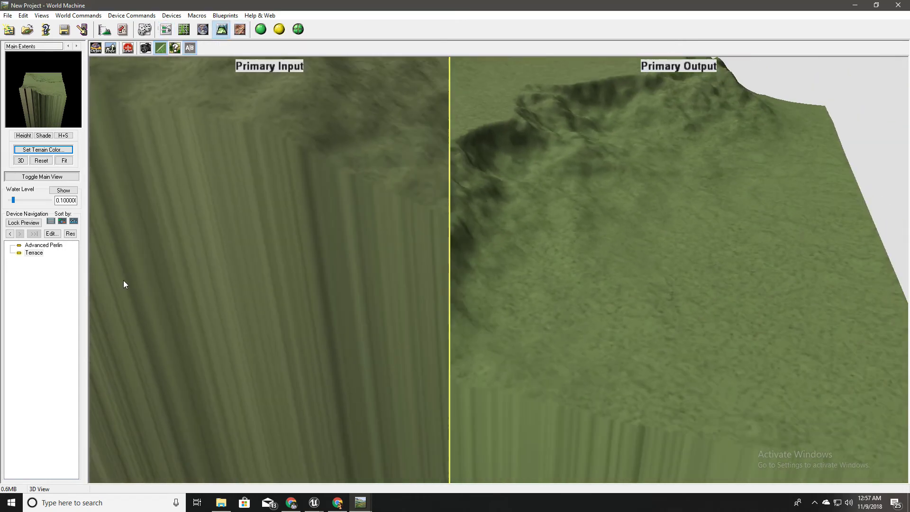
left_click_drag(450, 64, 332, 185)
scroll(396, 178, "down", 3)
right_click_drag(42, 86, 46, 76)
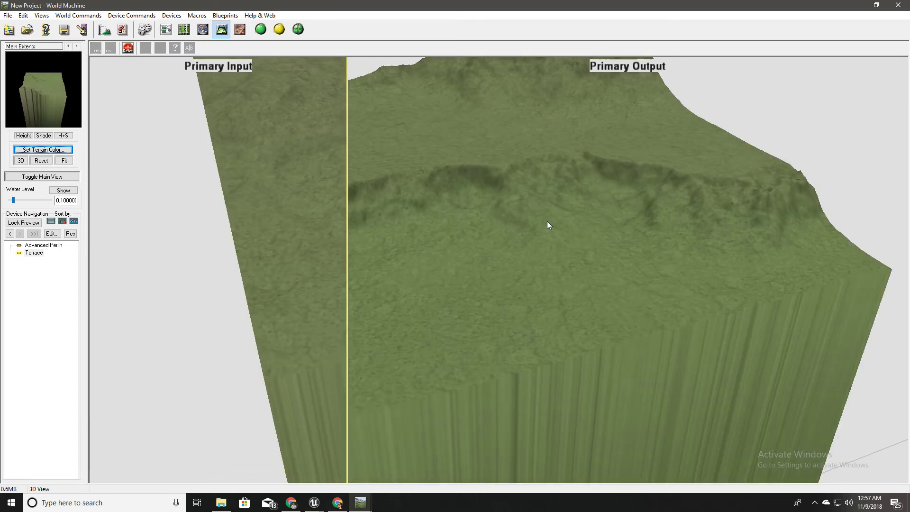
left_click_drag(547, 220, 483, 220)
scroll(561, 206, "up", 3)
scroll(564, 209, "down", 3)
scroll(577, 231, "down", 3)
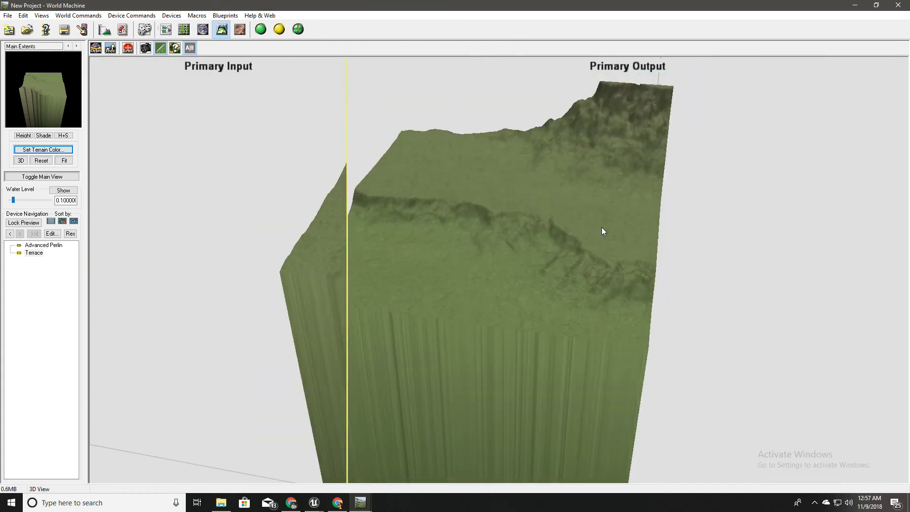
left_click_drag(603, 230, 657, 199)
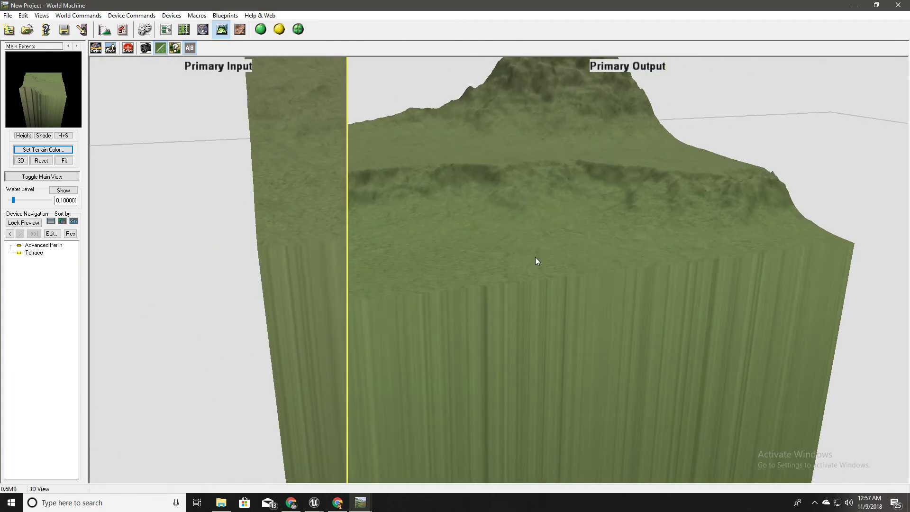
left_click(184, 29)
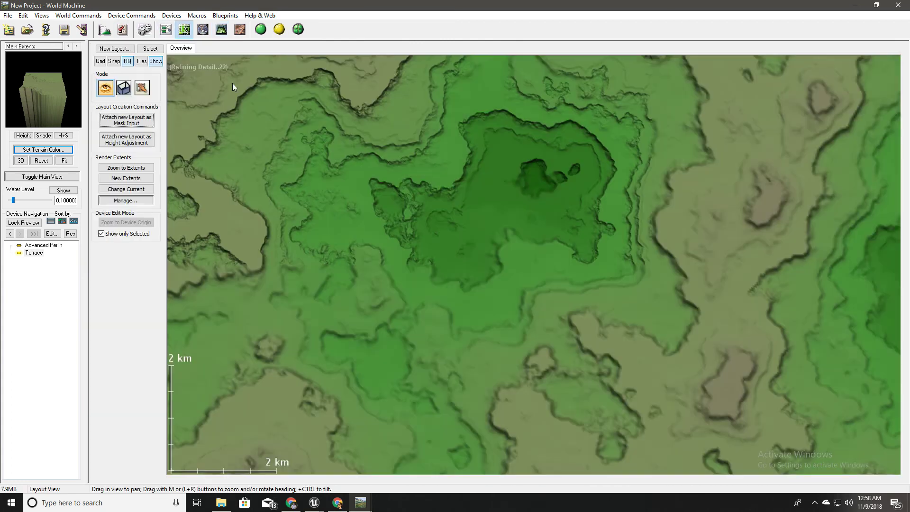
- Add an Erosion device after the Terrace filter in the device workview and connect the Terrace output to its input
left_click(161, 31)
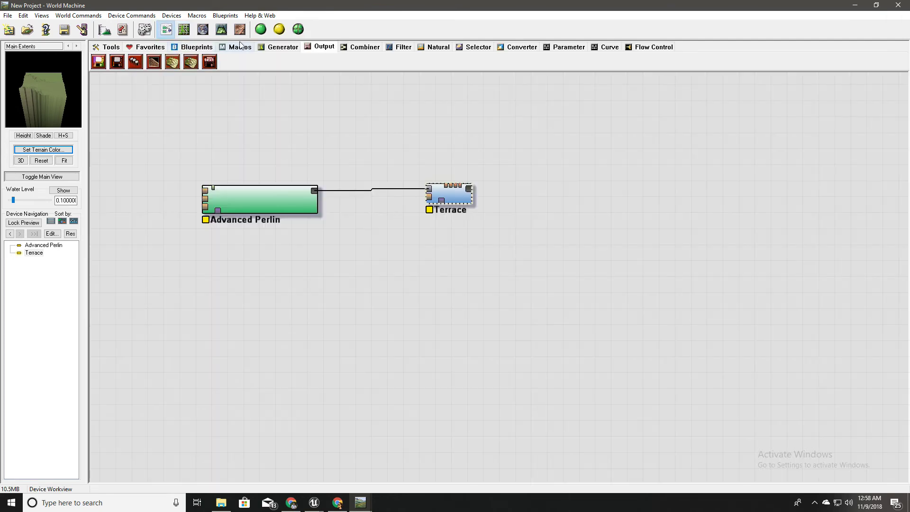
left_click(179, 18)
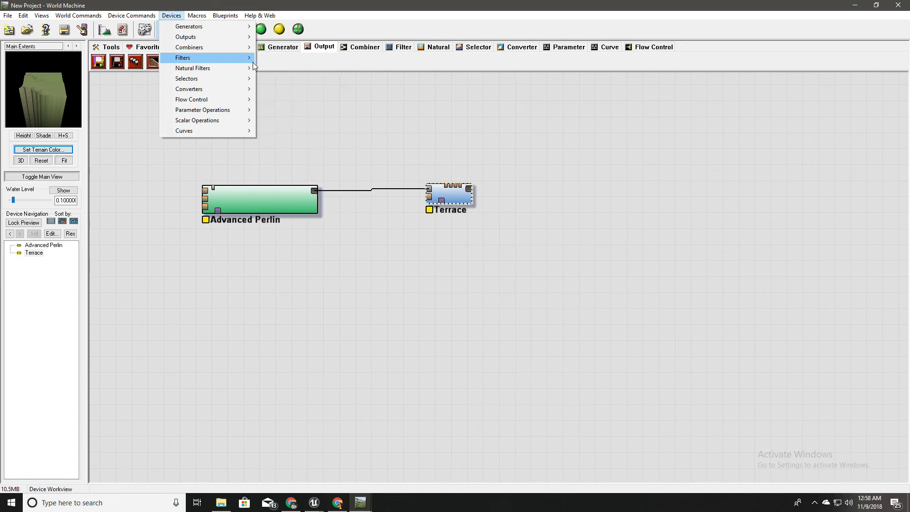
mouse_move(246, 58)
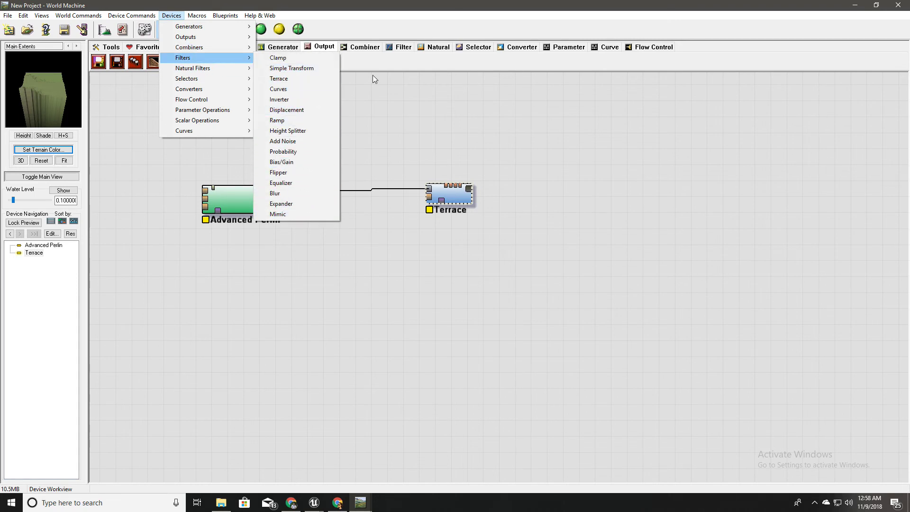
left_click(438, 48)
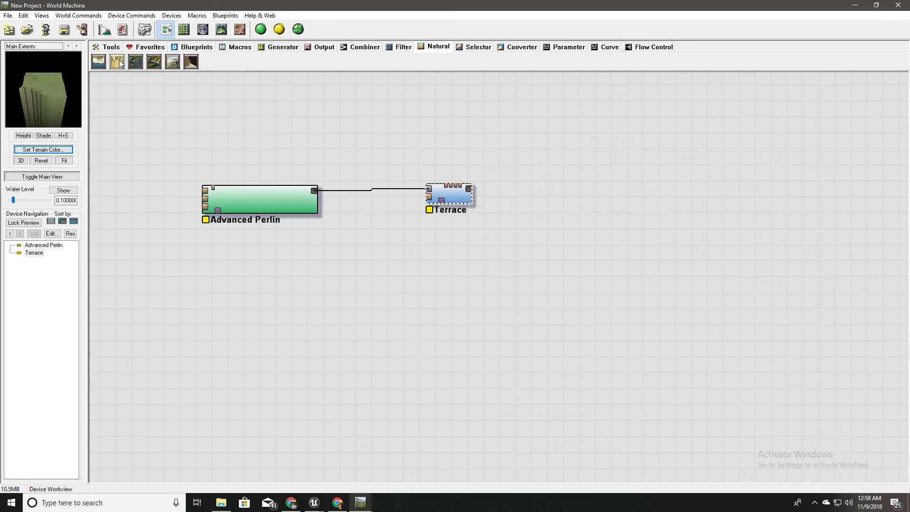
left_click(118, 62)
left_click(595, 192)
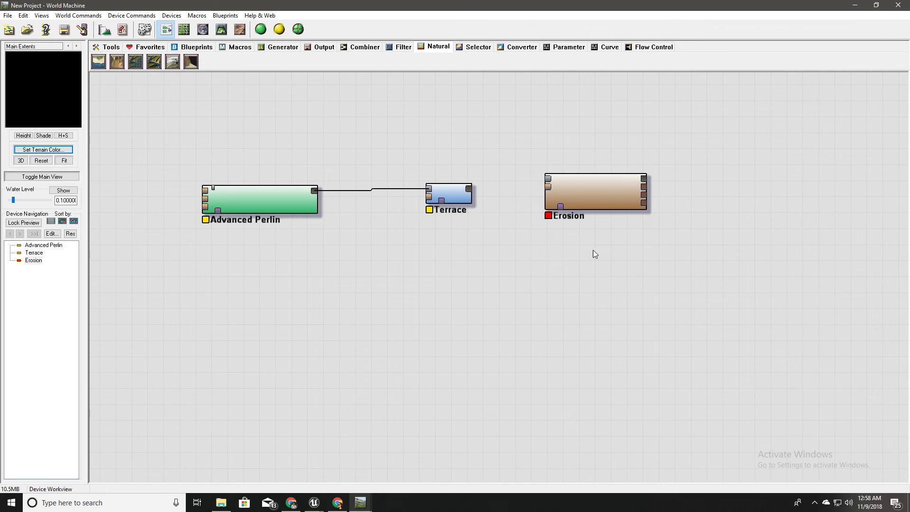
left_click_drag(547, 180, 469, 189)
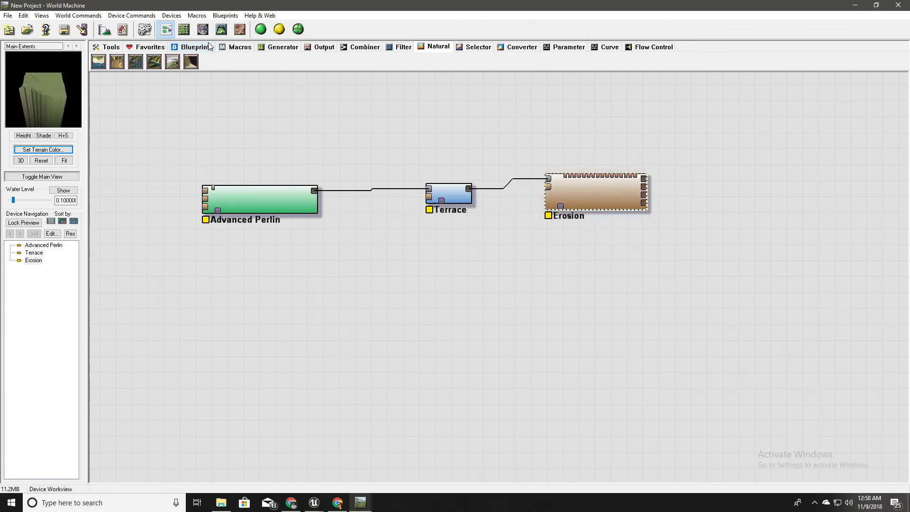
- Compare the eroded terrain with its uneroded input up close in the 3D view
left_click(221, 31)
left_click_drag(458, 237, 479, 291)
scroll(524, 228, "up", 4)
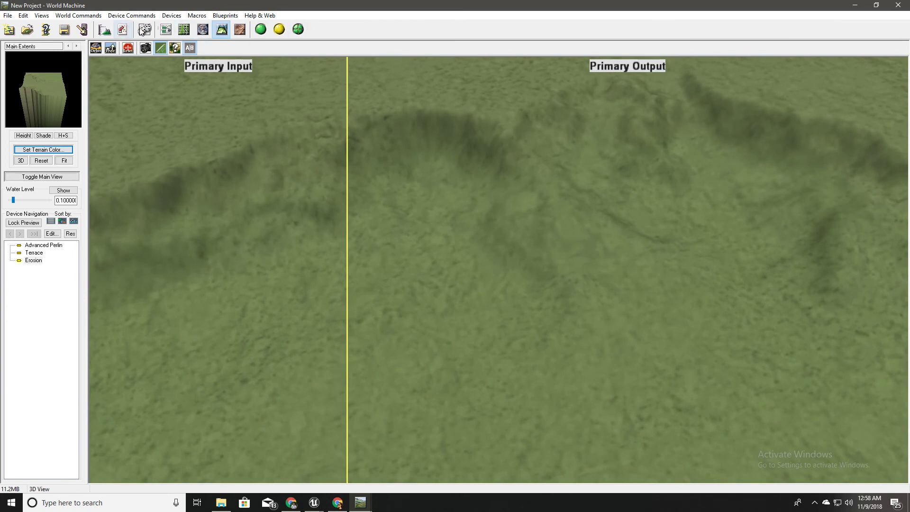
left_click(166, 29)
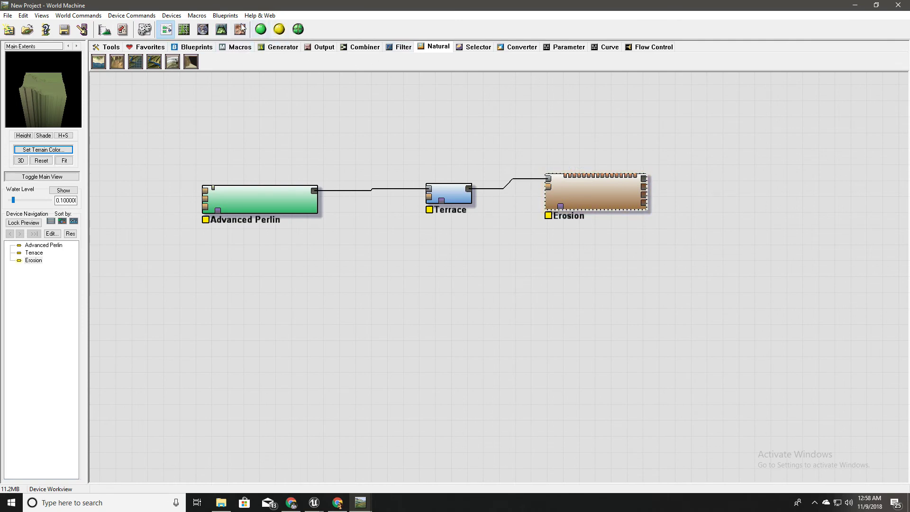
- Add a Height Output device after the Erosion device and connect the primary Erosion output to its input
left_click(320, 49)
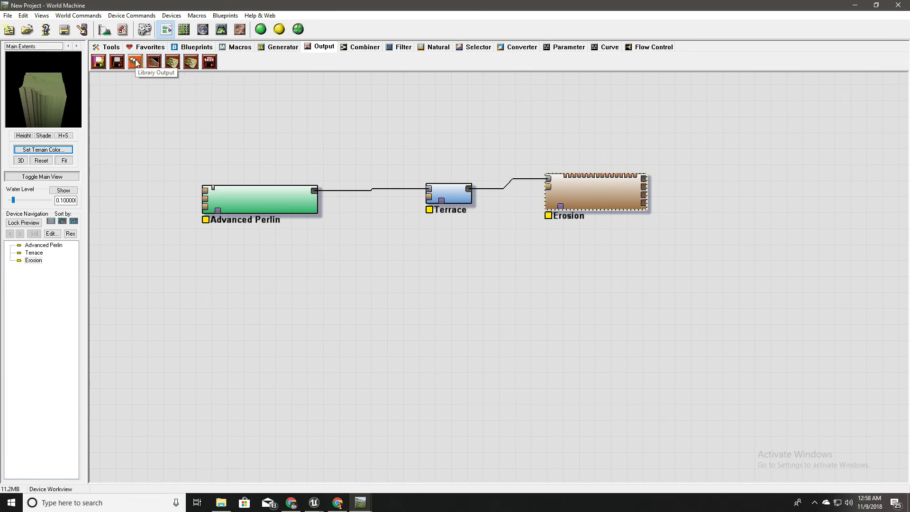
left_click(178, 18)
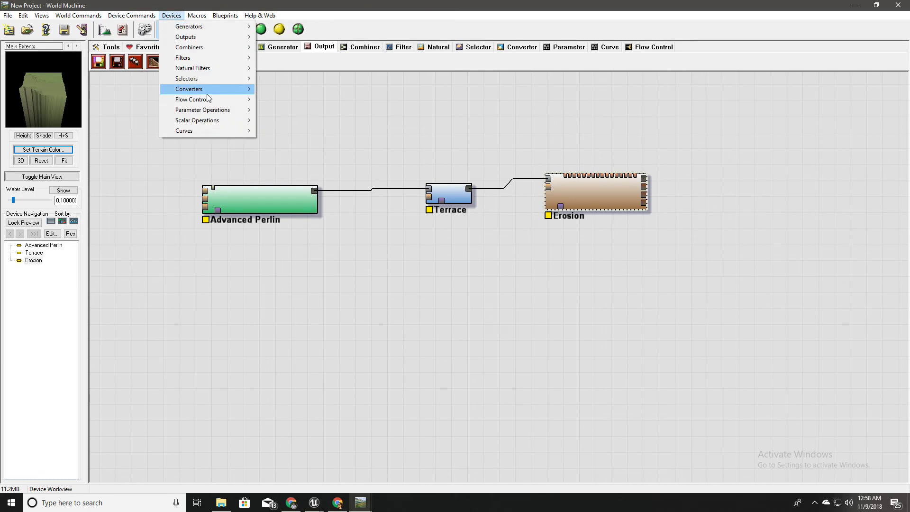
mouse_move(208, 39)
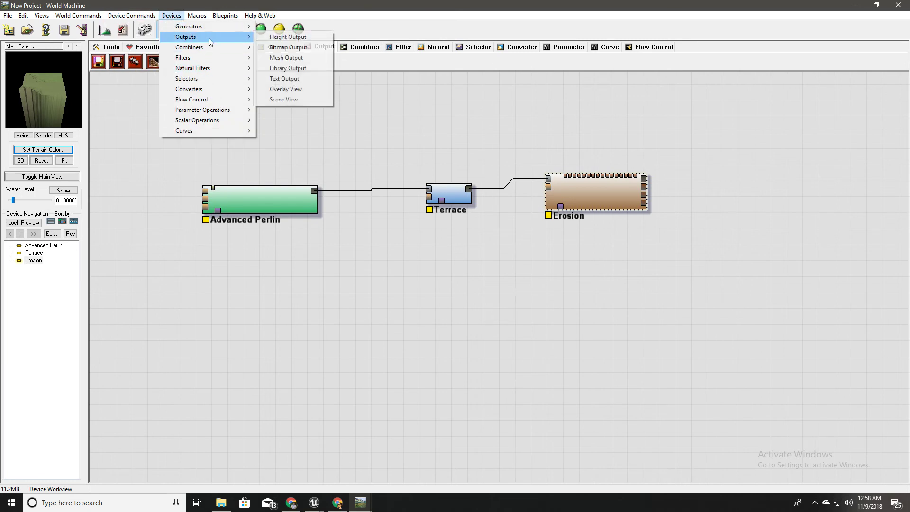
left_click(288, 37)
left_click(753, 204)
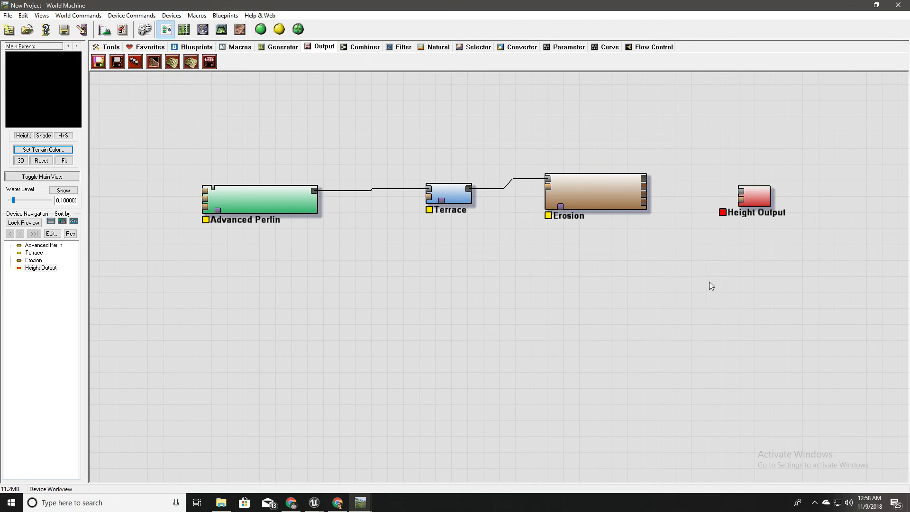
left_click_drag(739, 192, 649, 182)
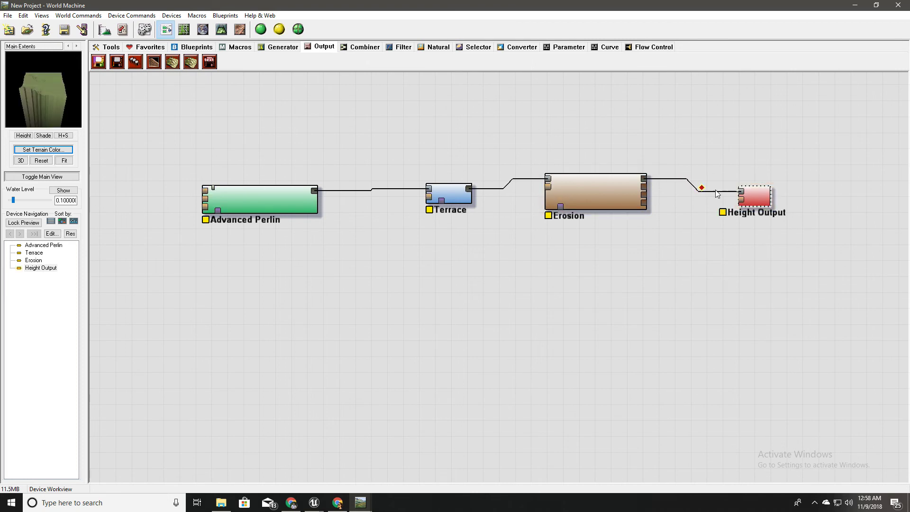
- Set the Height Output's file format to RAW16 and its file to output.r16 in F:\Projects\World Machine, replacing the existing file
double_click(760, 196)
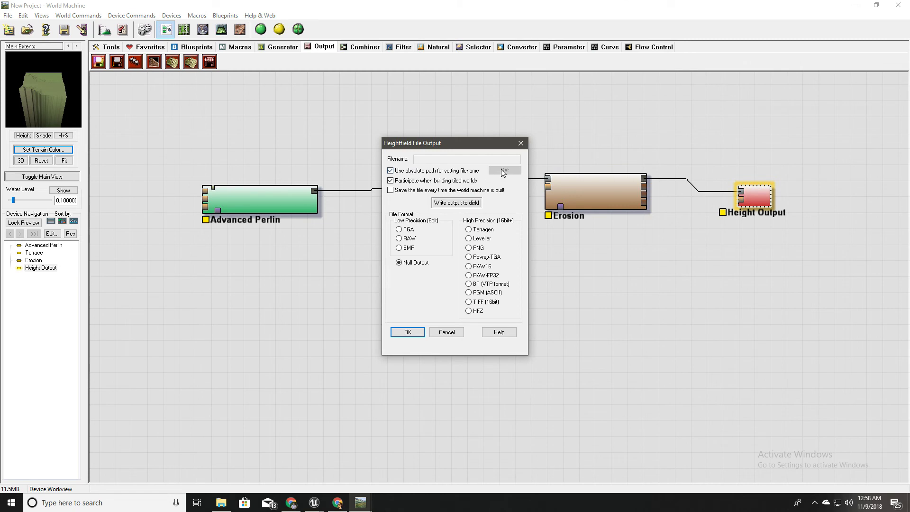
left_click(468, 267)
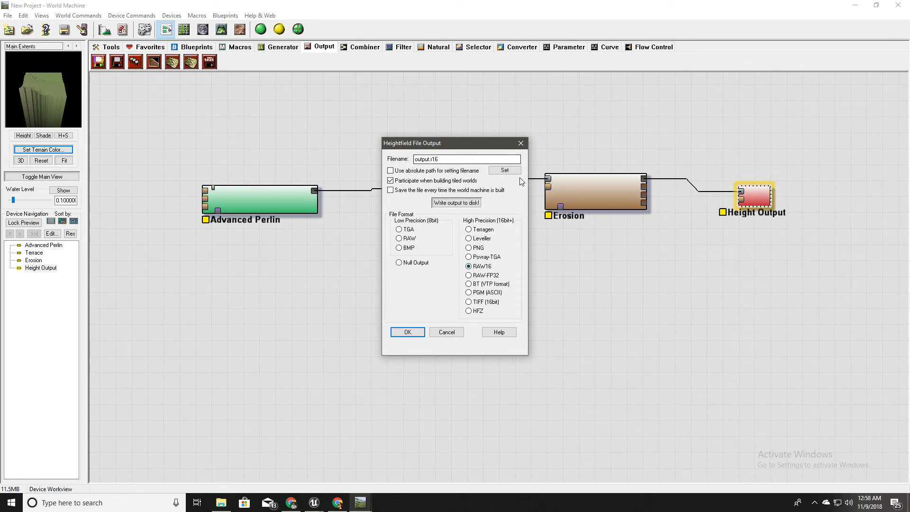
left_click(502, 170)
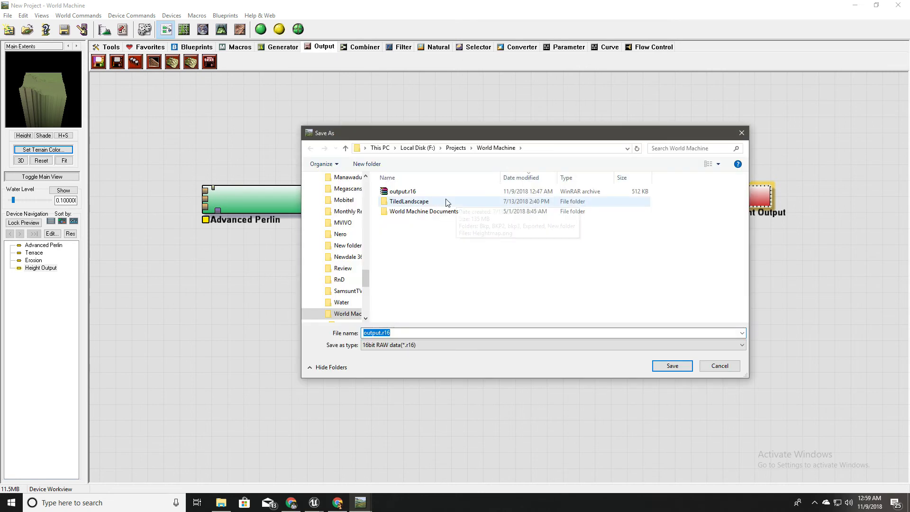
left_click(403, 191)
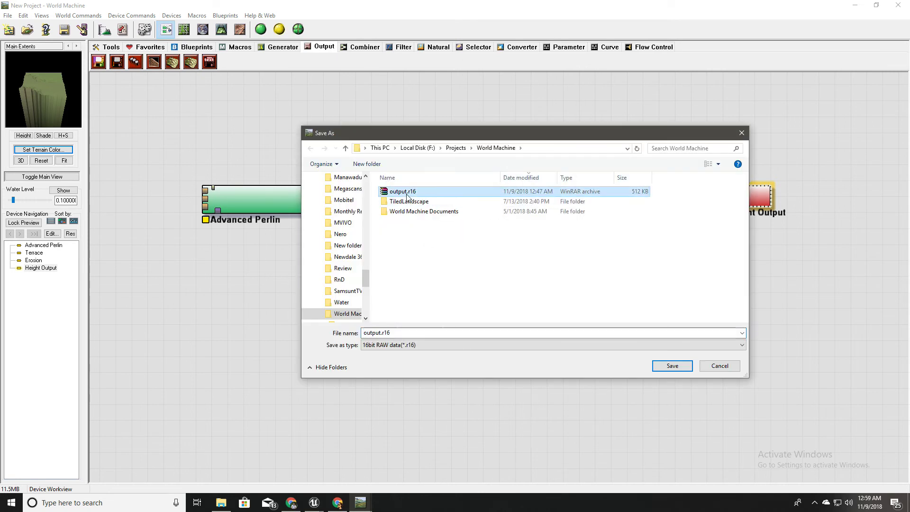
left_click(680, 367)
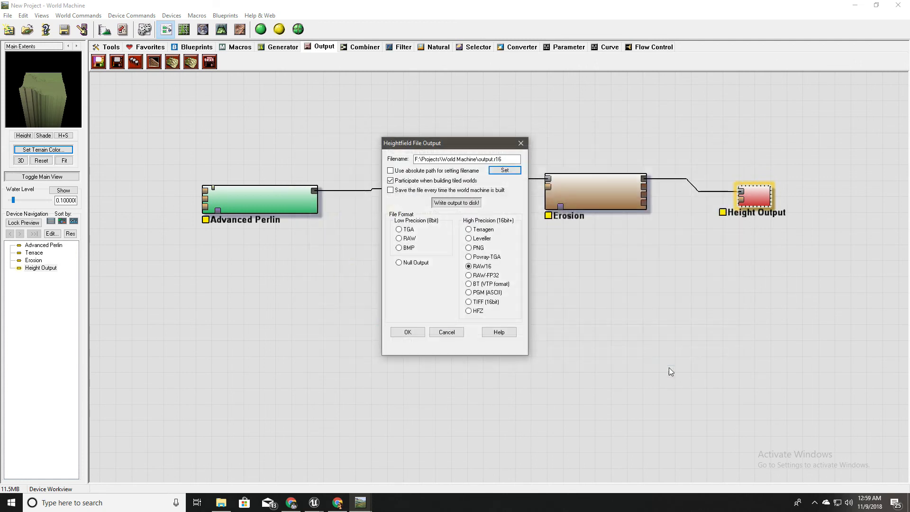
- Build the world and write the heightfield output to disk, accepting the Height Output settings
left_click(457, 204)
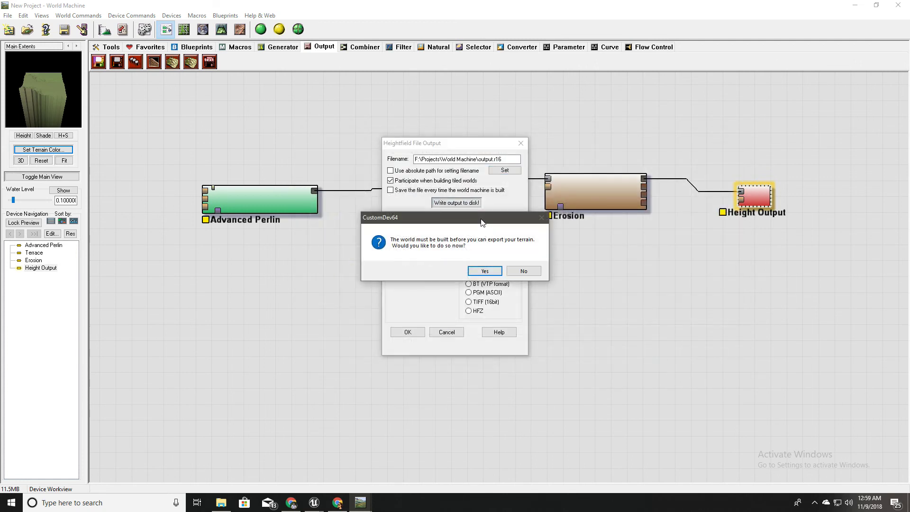
left_click(483, 271)
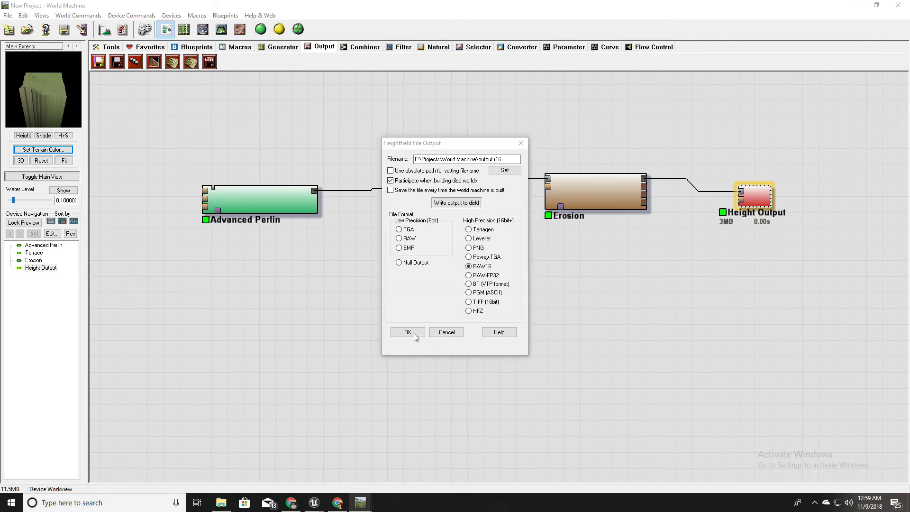
left_click(513, 271)
left_click(401, 331)
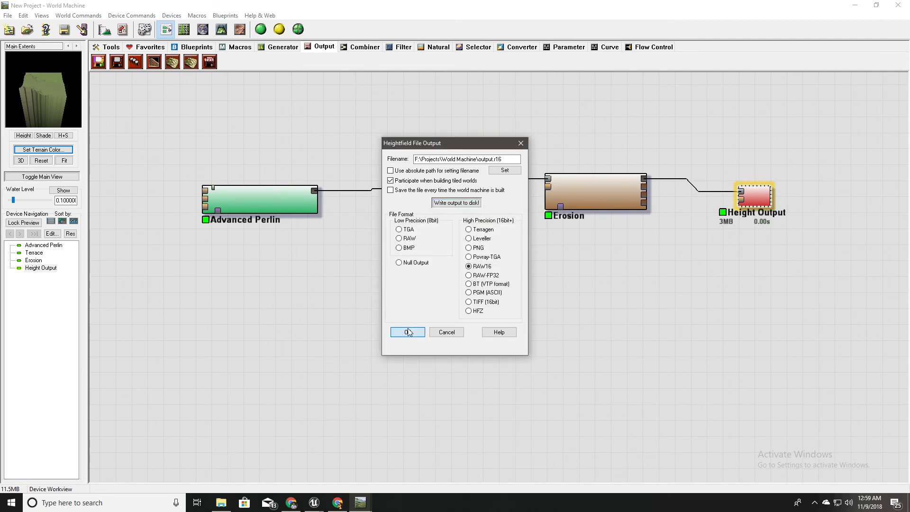
- Switch to Unreal Editor and choose output.r16 from the World Machine folder as the new landscape's heightmap file
key("alt+Tab")
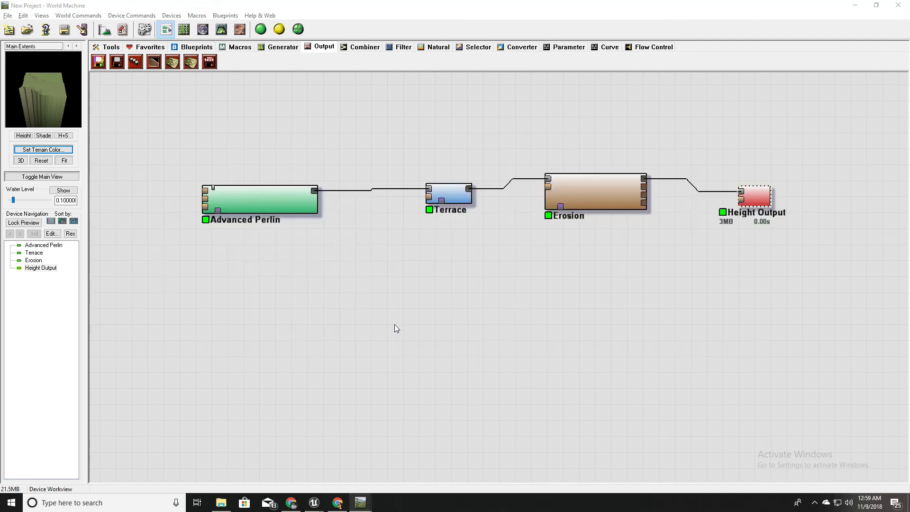
key("alt+Tab")
key("alt+Tab")
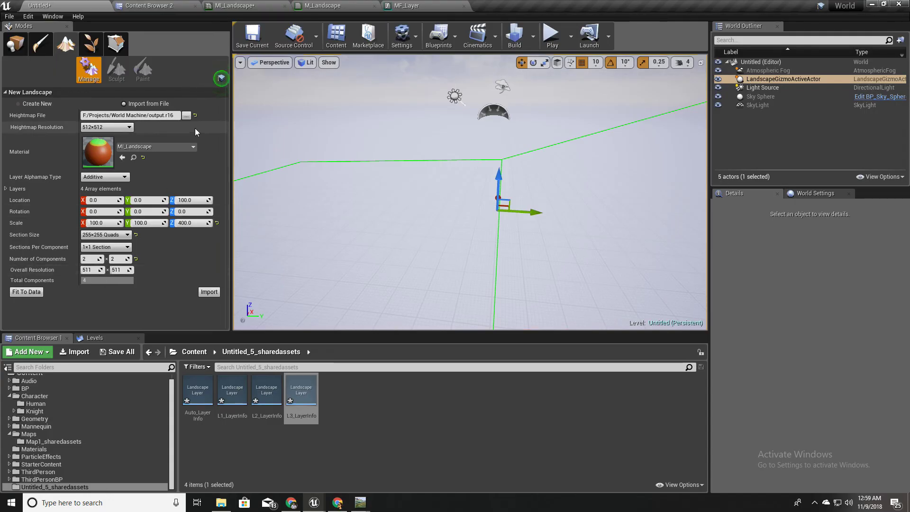
left_click(186, 115)
left_click(244, 111)
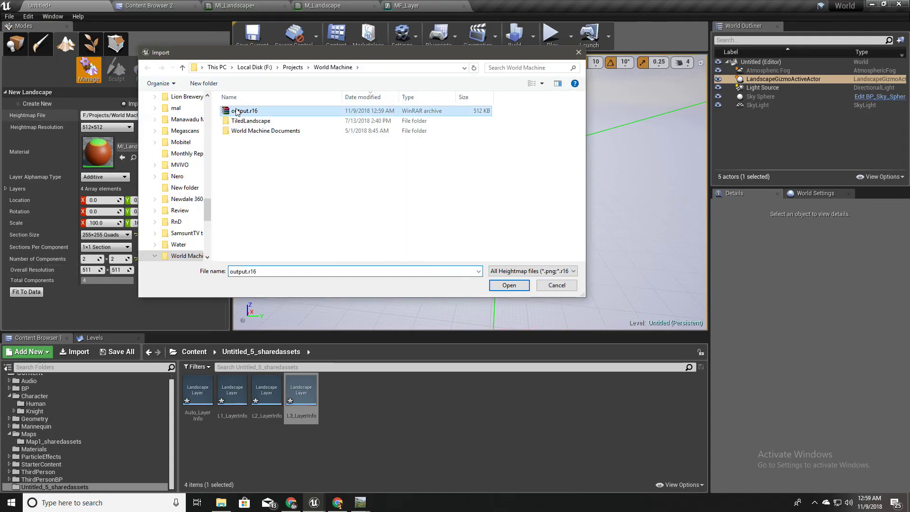
left_click(508, 285)
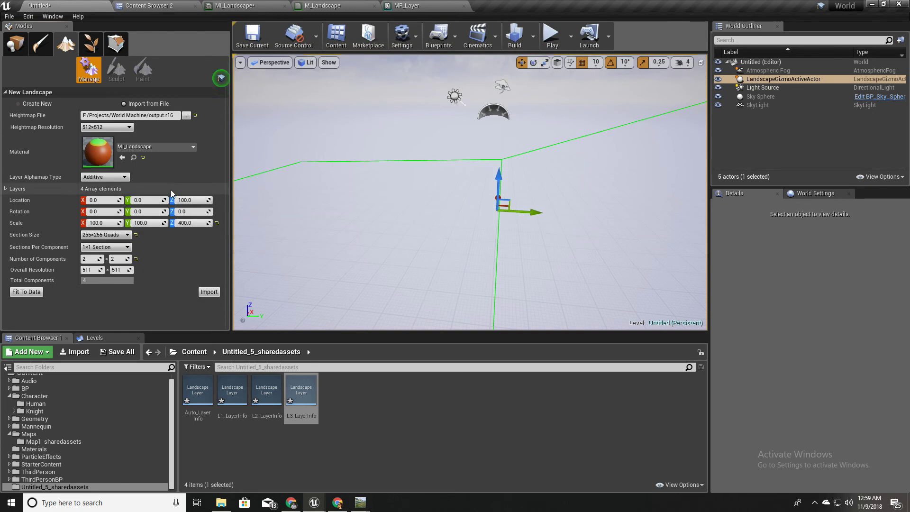
- Import the heightmap as a landscape with the MI_Landscape material, and save the level as map2 in the Maps folder
left_click(145, 151)
left_click(145, 149)
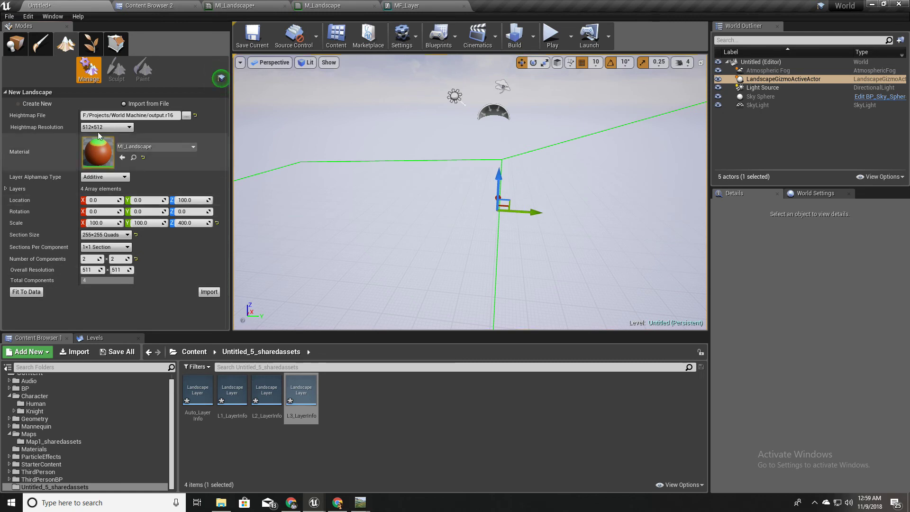
left_click(209, 292)
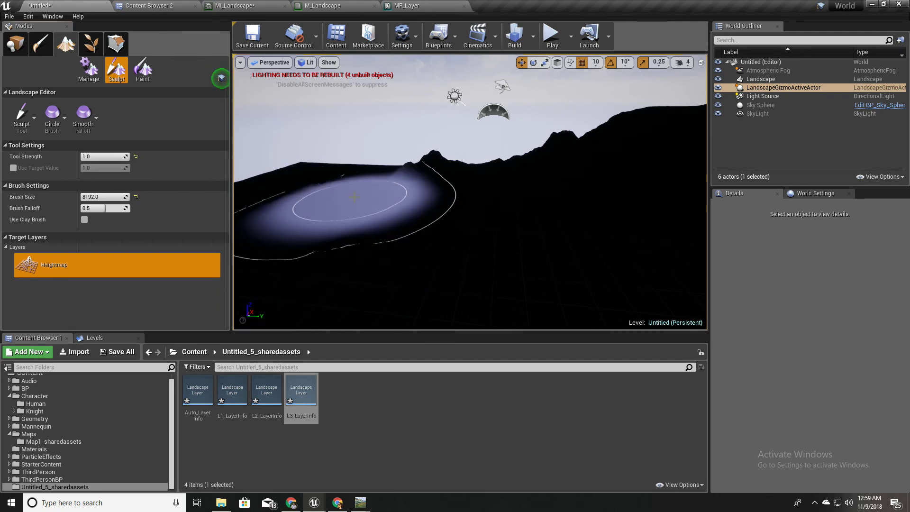
key("ctrl+s")
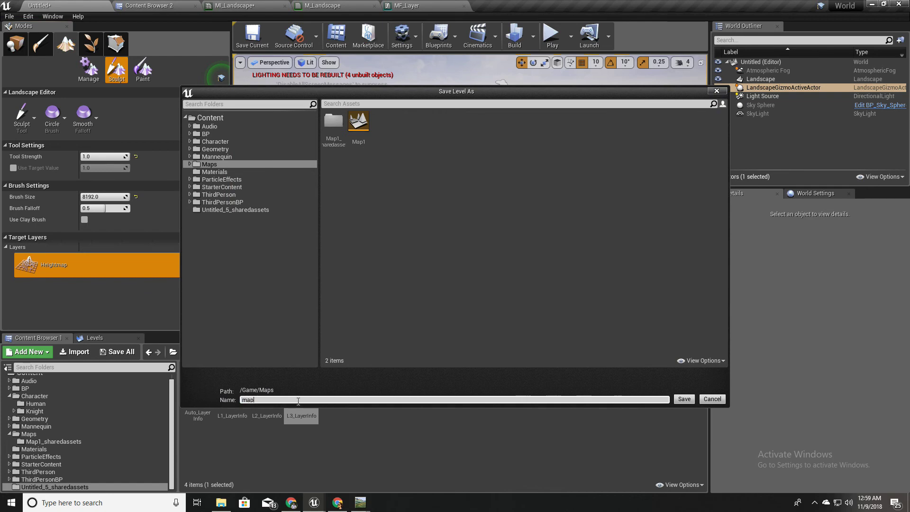
left_click(682, 399)
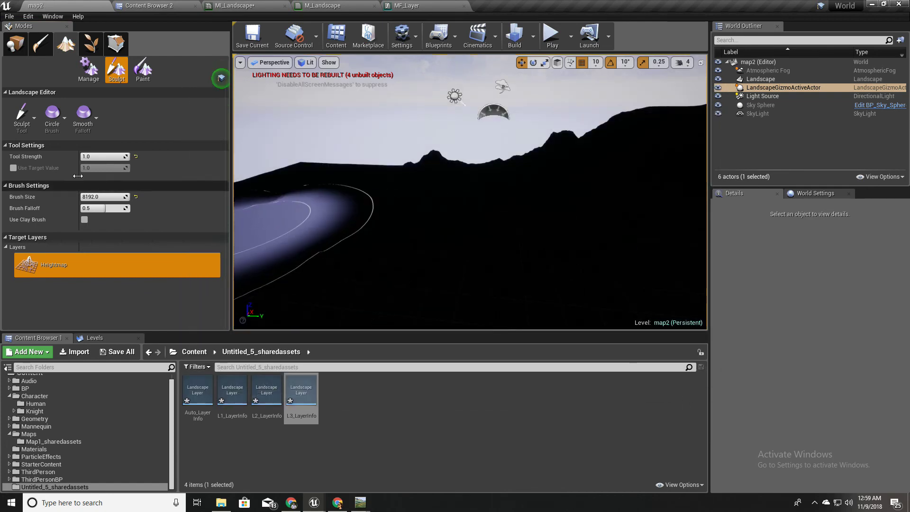
- Switch to landscape painting and create a weight-blended layer info named Auto_LayerInfo in map2_sharedassets for the Auto layer
left_click(143, 70)
mouse_move(487, 223)
right_mouse_down()
mouse_move(535, 208)
mouse_move(545, 240)
mouse_move(542, 249)
mouse_move(536, 244)
right_mouse_up()
key("s")
key("a")
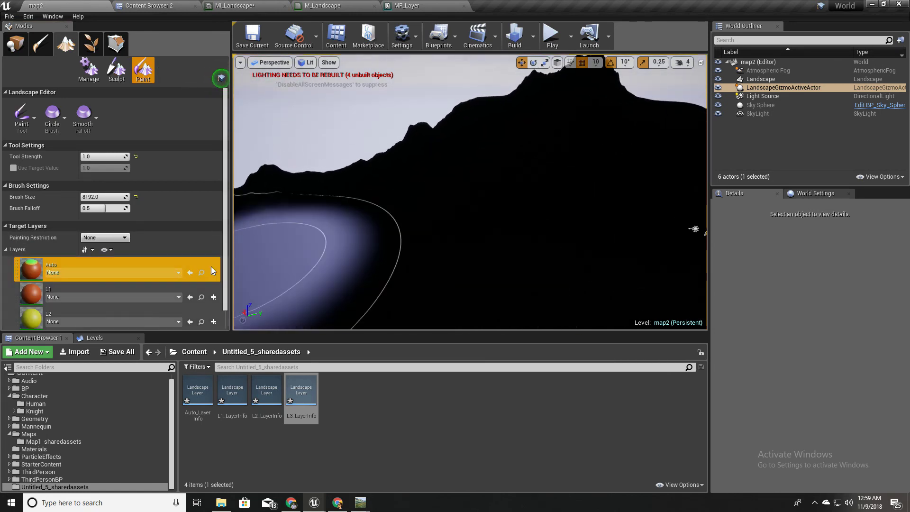
scroll(211, 268, "down", 2)
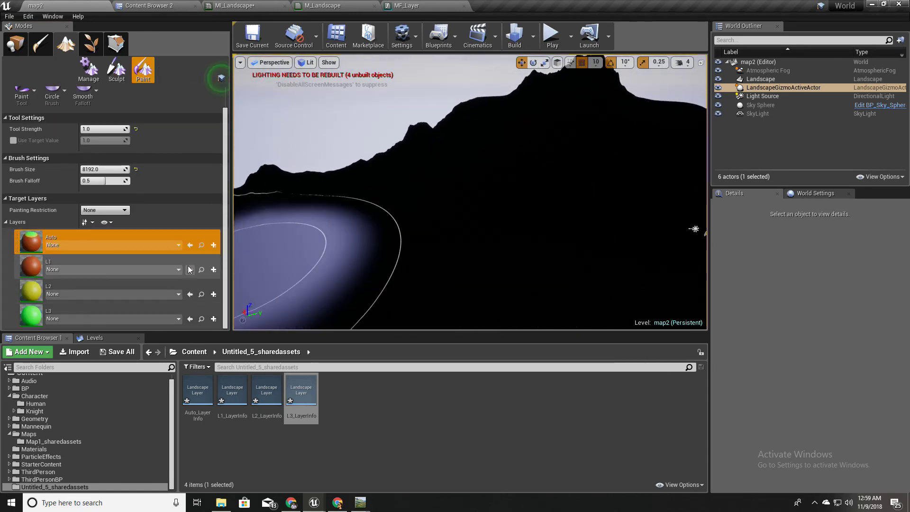
left_click(213, 244)
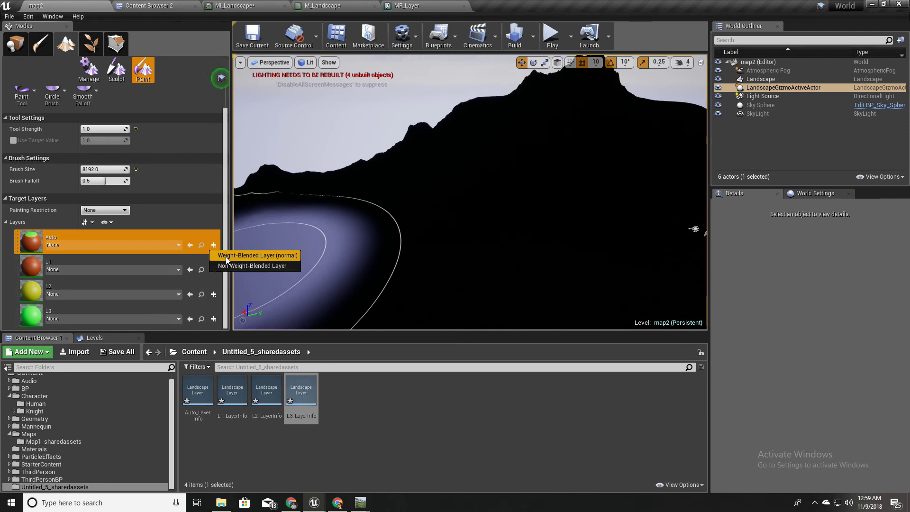
left_click(225, 257)
left_click(496, 354)
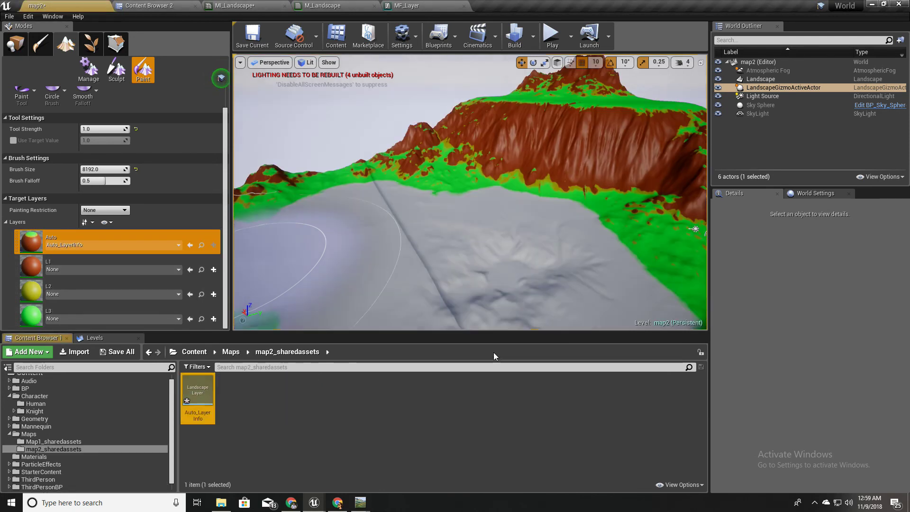
- Create weight-blended layer infos L1_LayerInfo, L2_LayerInfo and L3_LayerInfo in map2_sharedassets for layers L1, L2 and L3
left_click(213, 269)
left_click(237, 279)
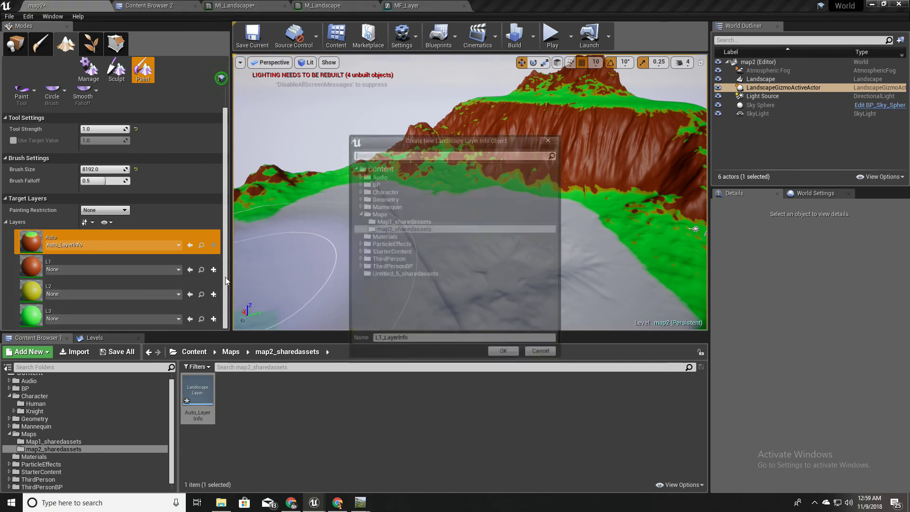
left_click(504, 353)
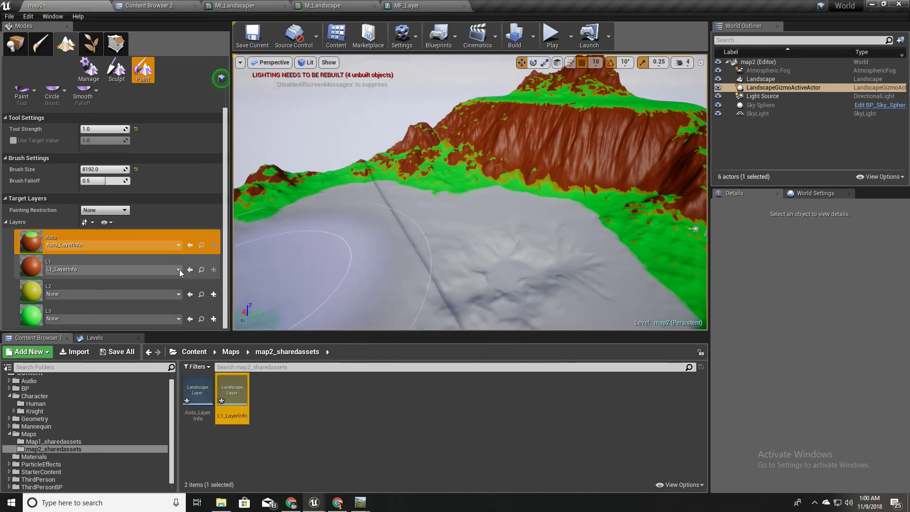
left_click(214, 294)
left_click(223, 304)
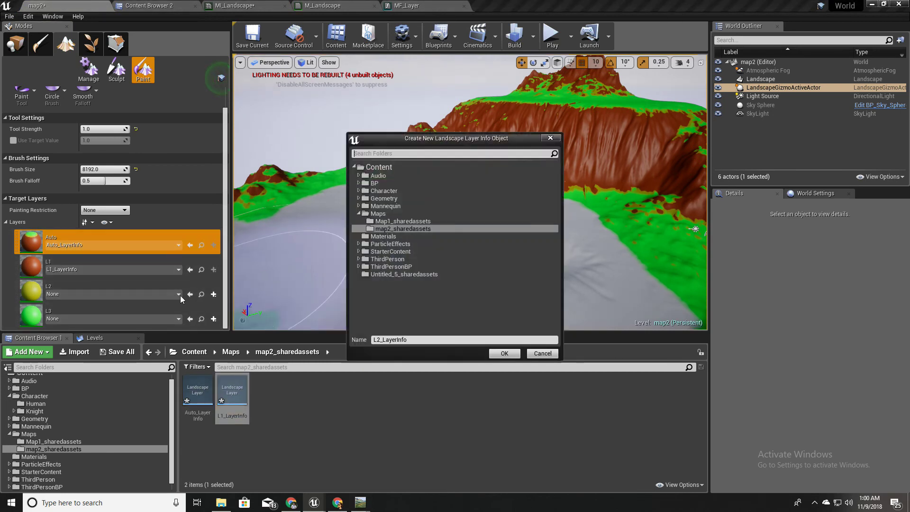
left_click(503, 353)
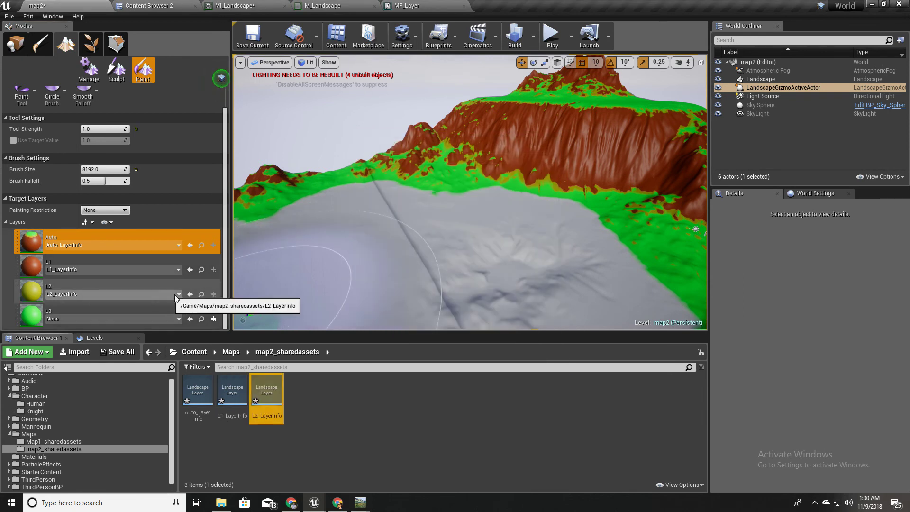
left_click(214, 318)
left_click(225, 329)
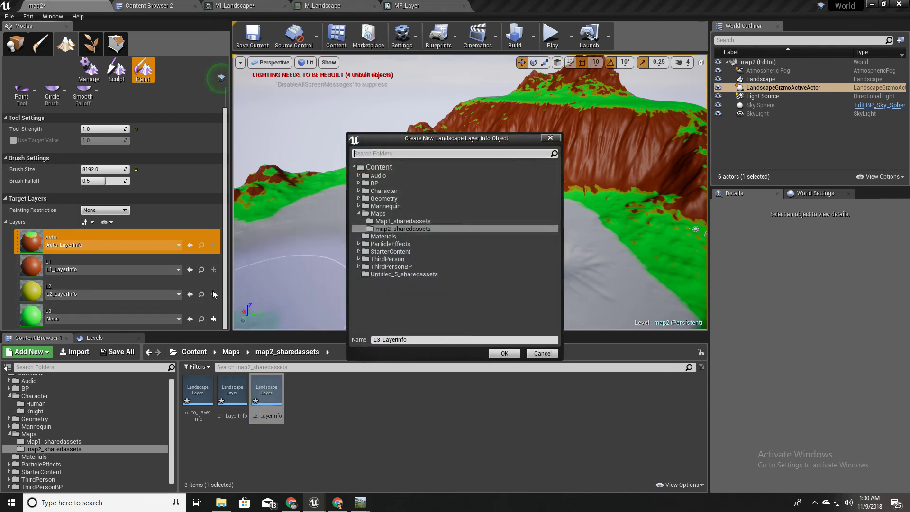
left_click(504, 355)
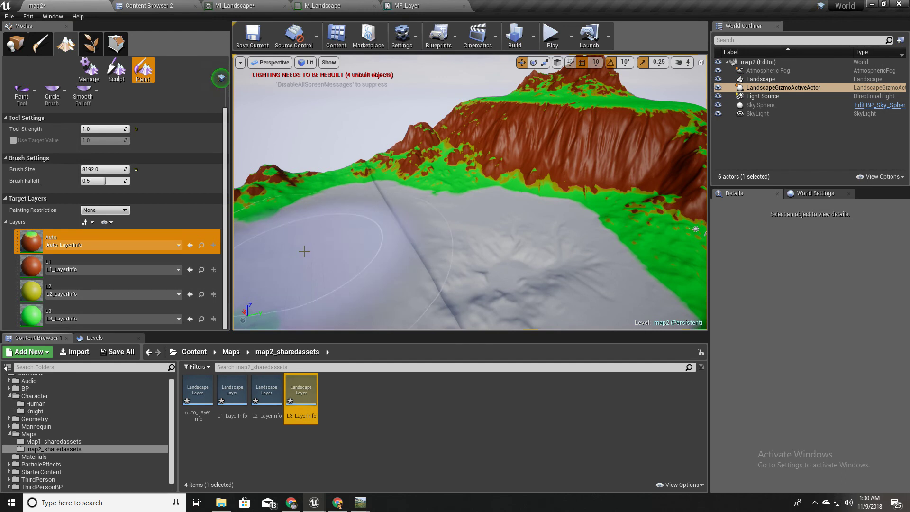
- Leave landscape painting for object placement and set the mobility of both Light Source and SkyLight to Movable
right_click_drag(392, 255, 512, 256)
mouse_move(370, 243)
right_mouse_down()
mouse_move(372, 273)
mouse_move(442, 228)
right_mouse_up()
left_click(13, 48)
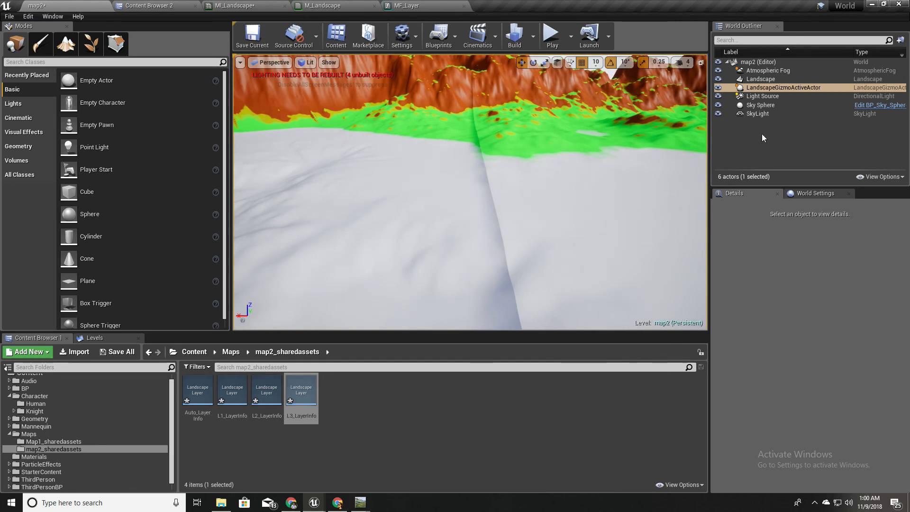
left_click(764, 96)
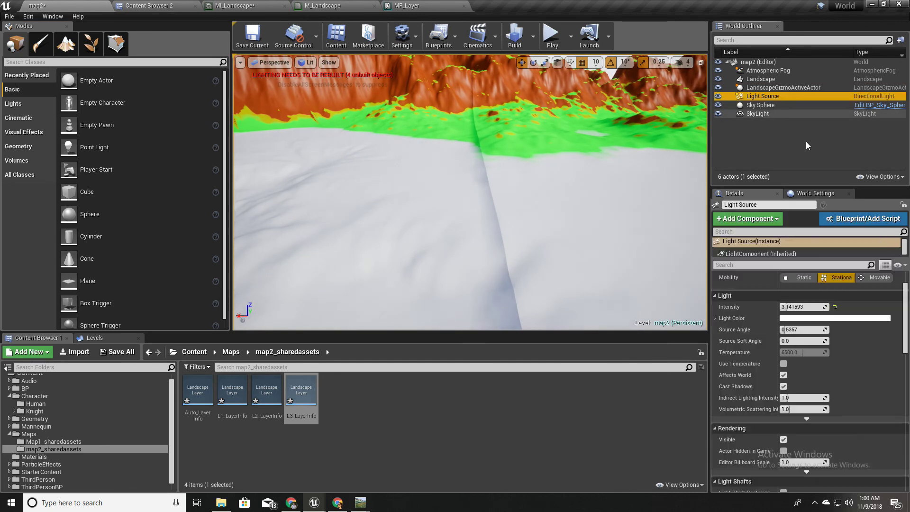
left_click(870, 278)
left_click(764, 113)
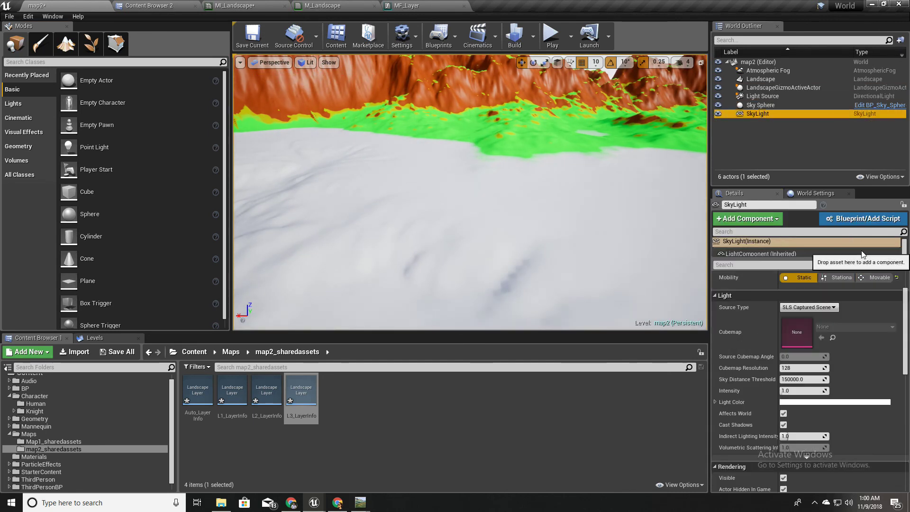
left_click(876, 277)
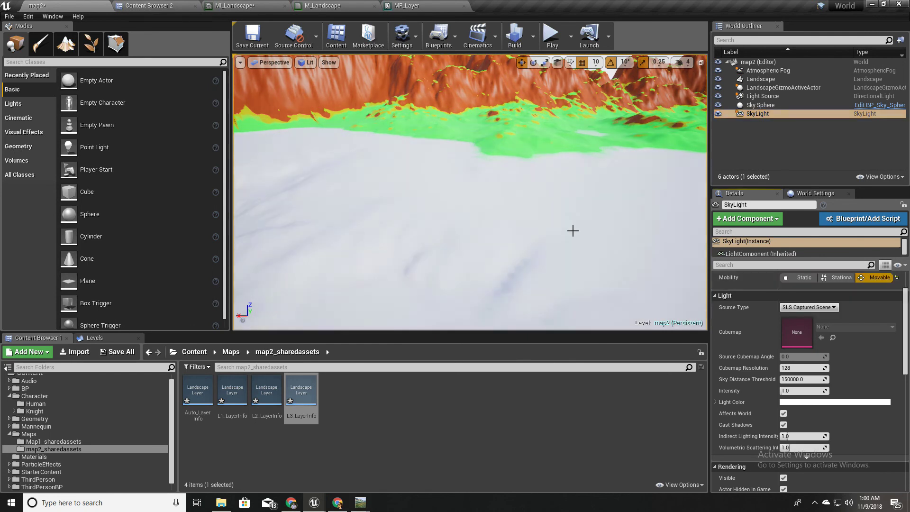
- Play-test map2 from a grassy spot facing the cliffs, running the character around to inspect the terrain and its automatic layers
right_click_drag(572, 230, 533, 188)
key("w")
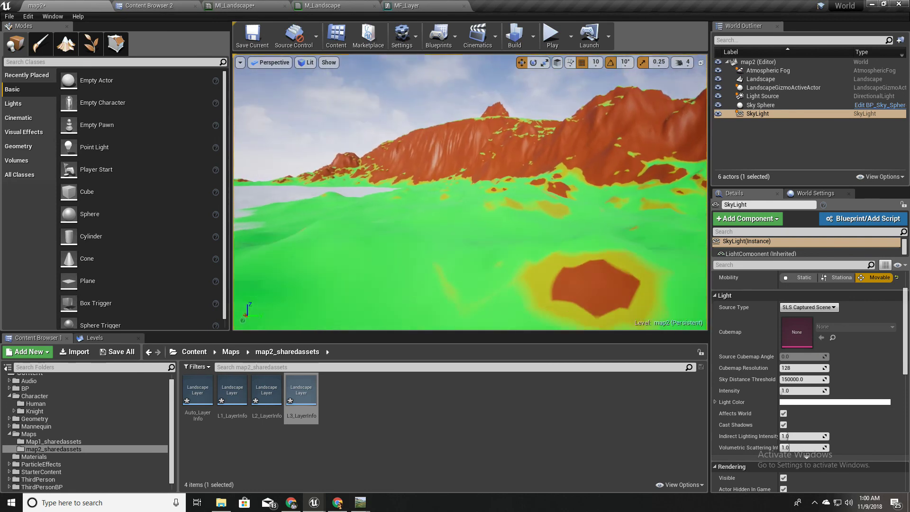
key("alt+p")
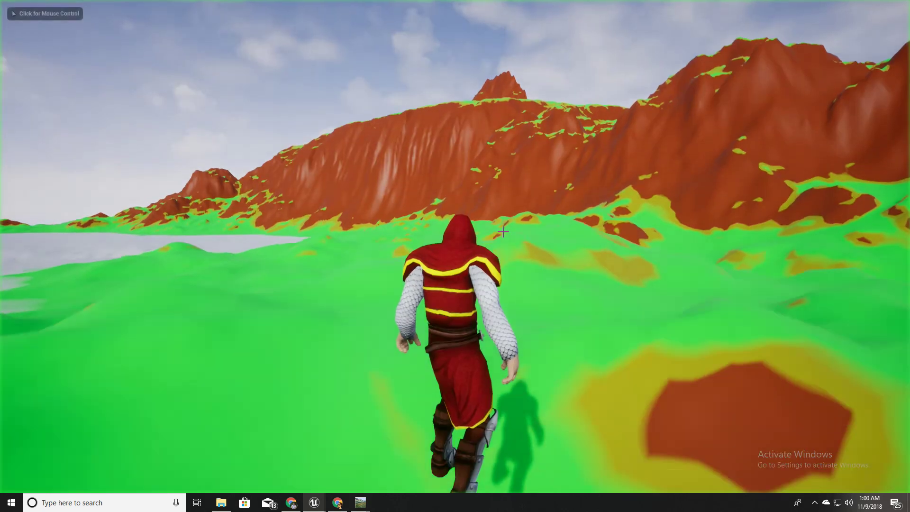
left_click(503, 231)
key("w")
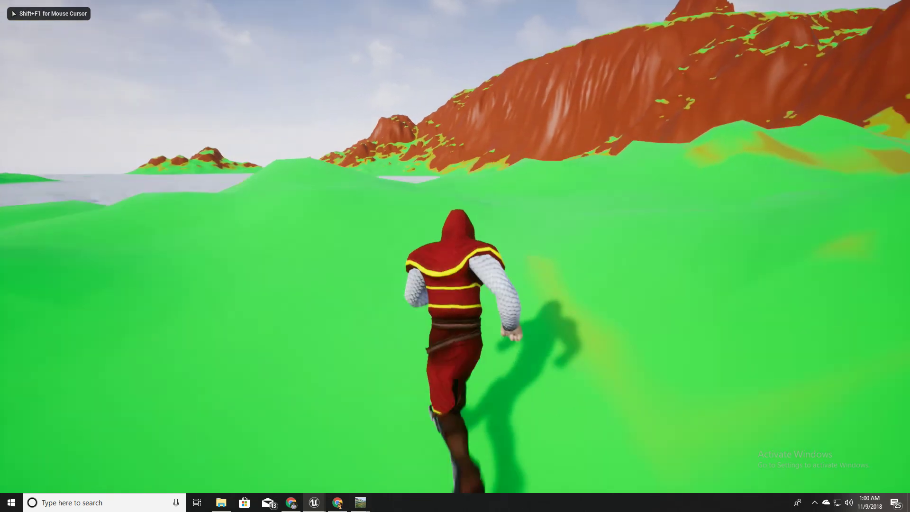
key("d")
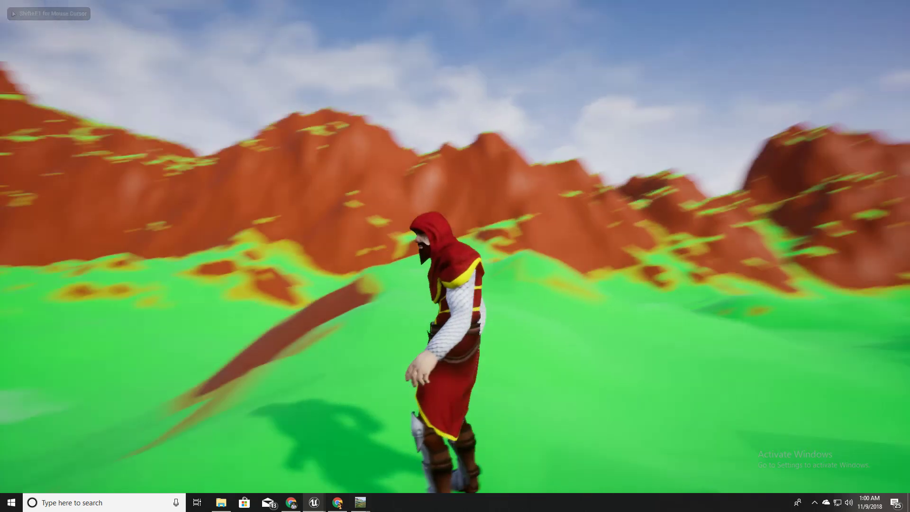
key("w")
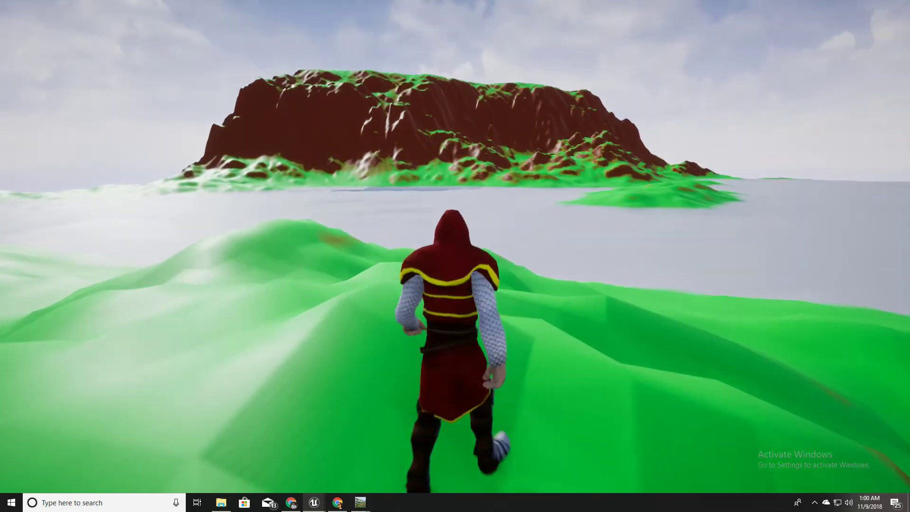
key("d")
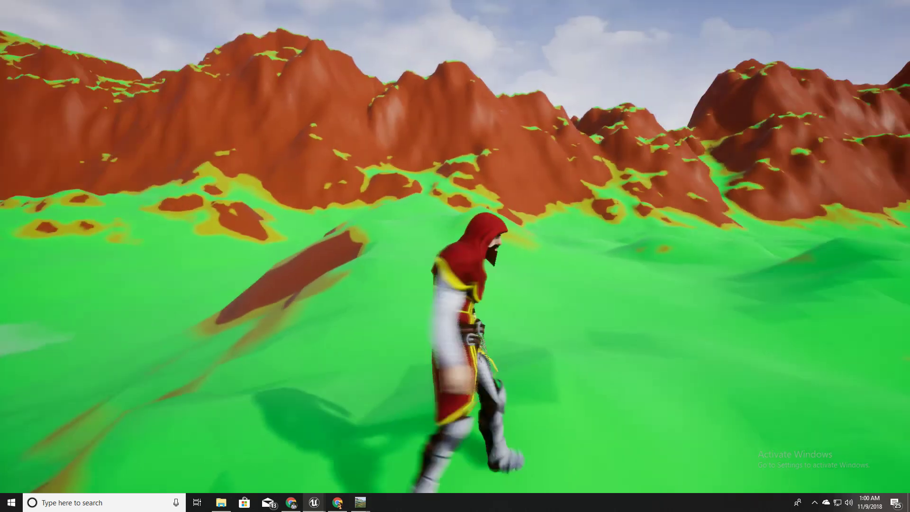
key("w")
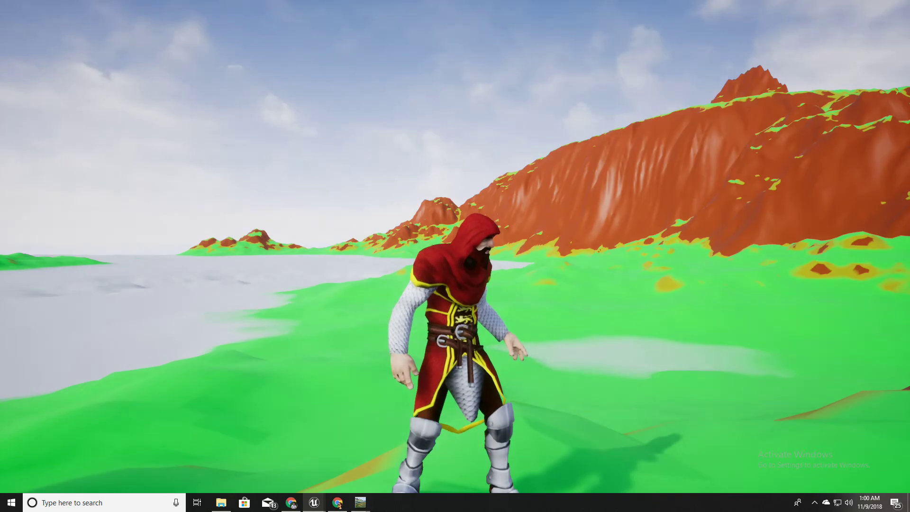
key("d")
key("w")
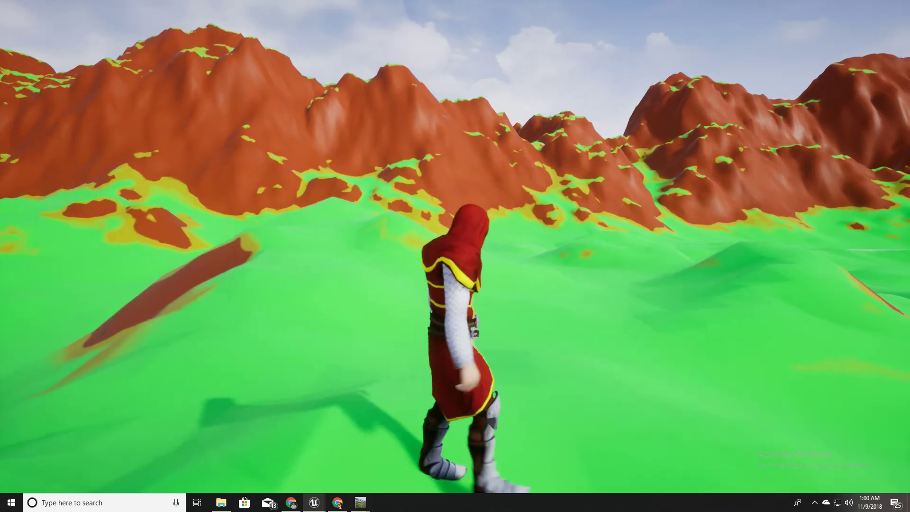
key("w")
key("w")
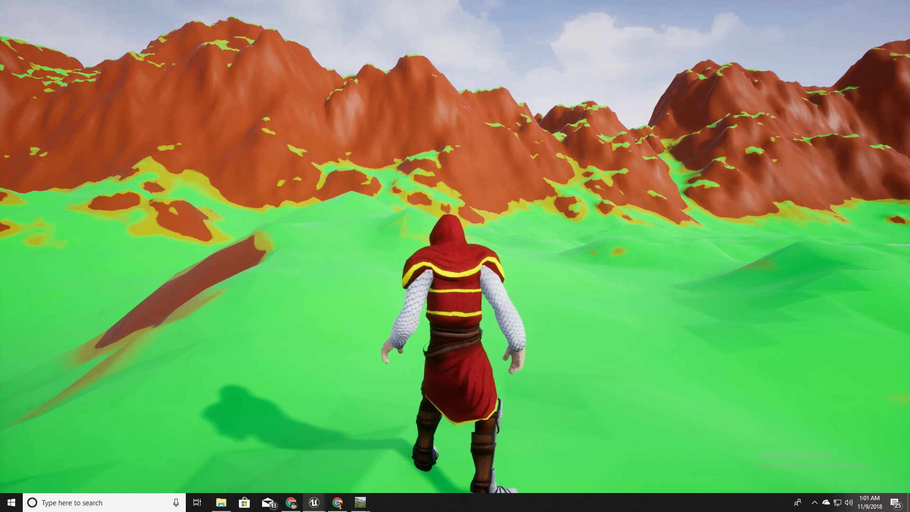
key("w")
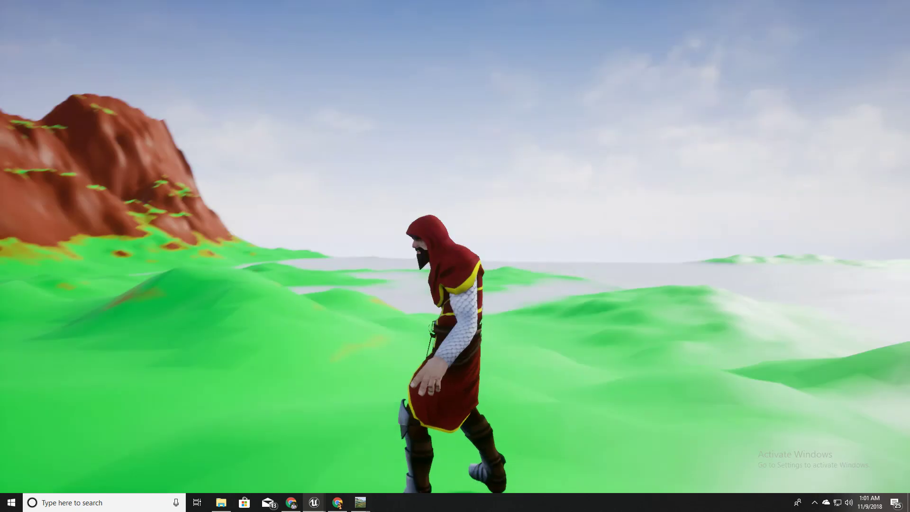
key("w")
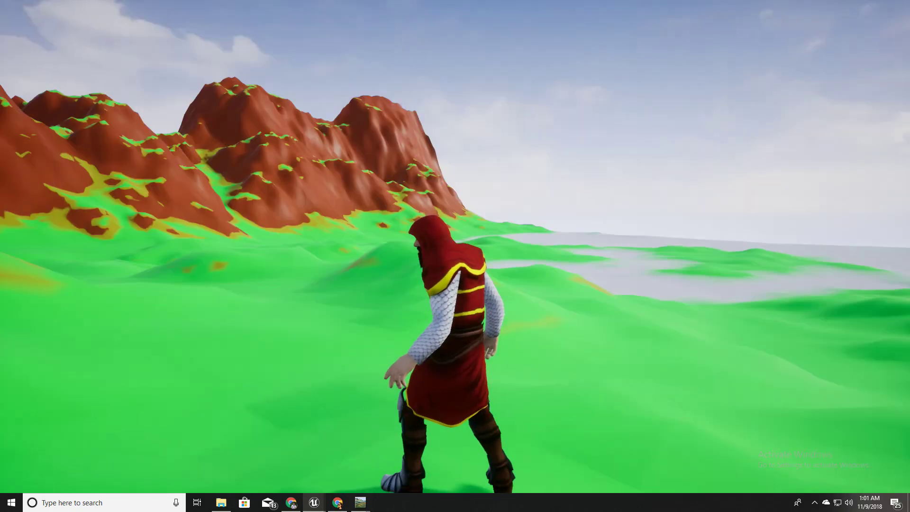